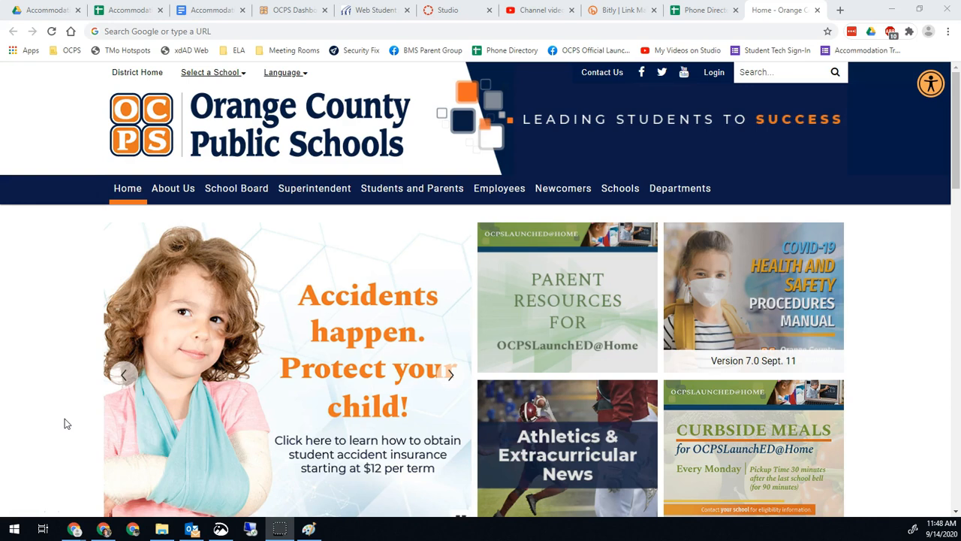
left_click(162, 30)
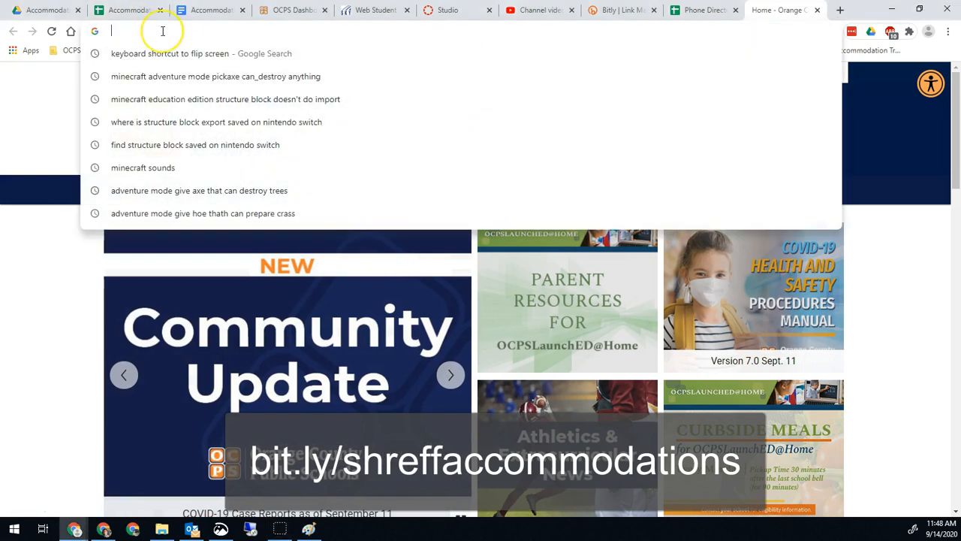
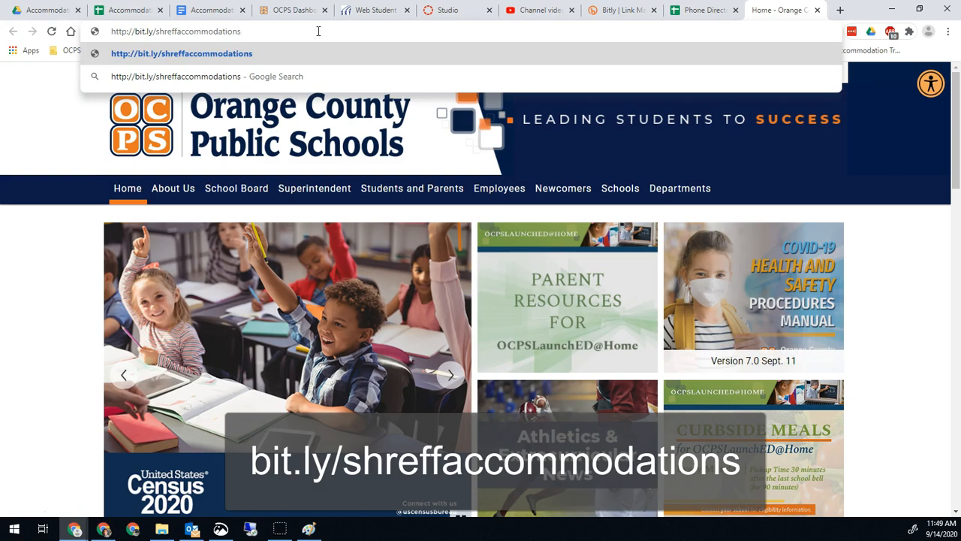
key("Return")
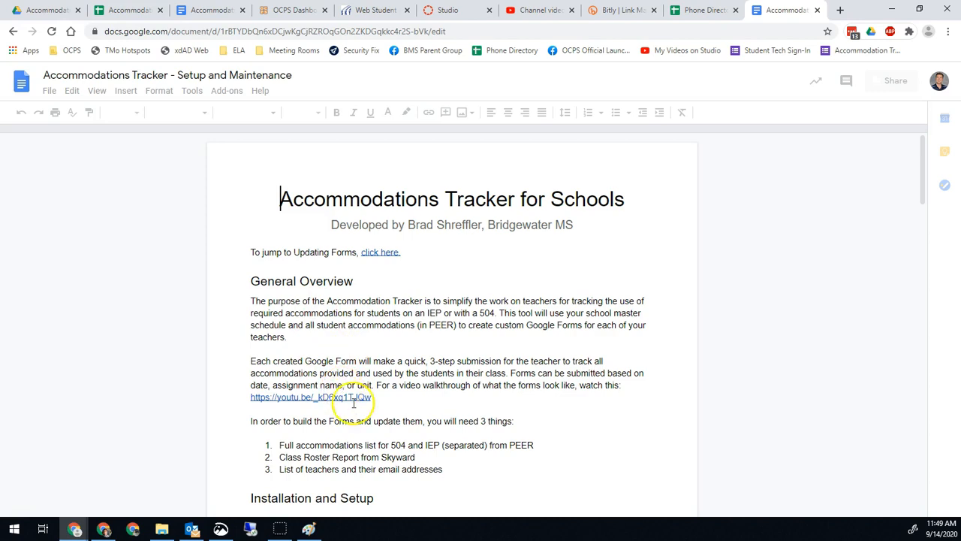
Preview the setup doc's links, including the walkthrough video, and review the three required items.
scroll(338, 343, "down", 2)
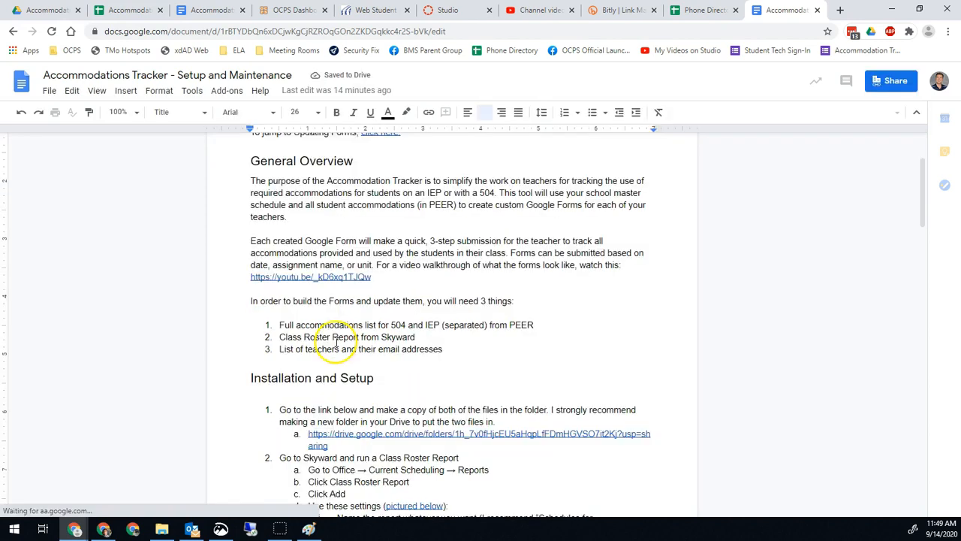
left_click(316, 278)
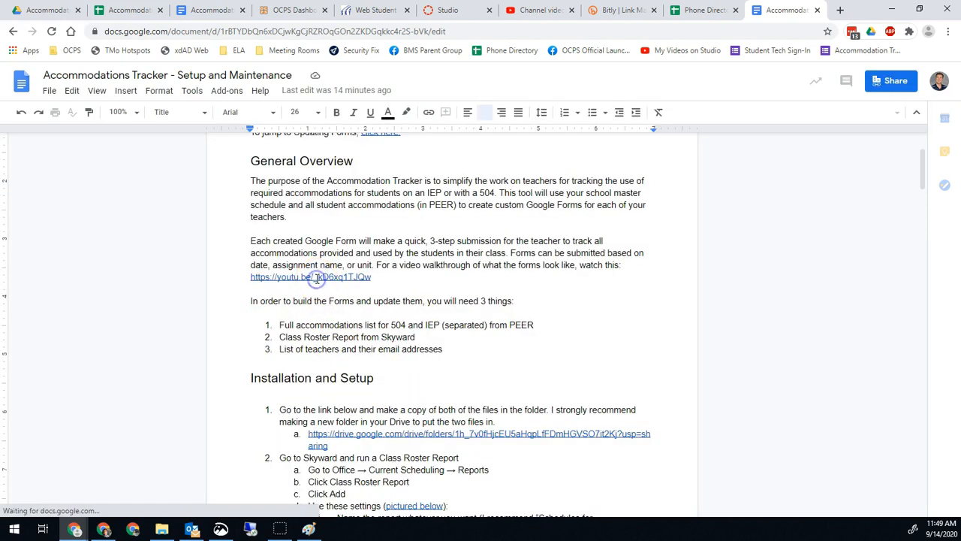
left_click(340, 253)
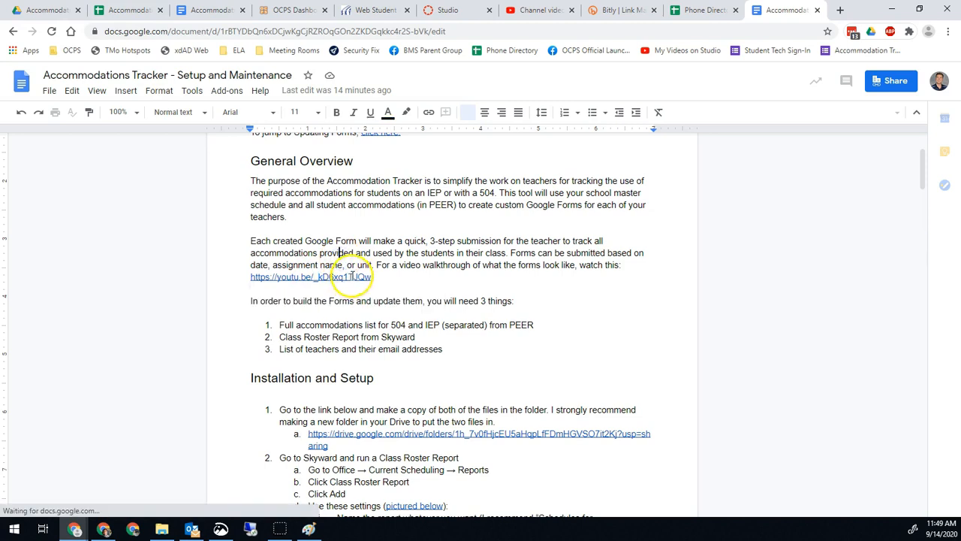
left_click(353, 276)
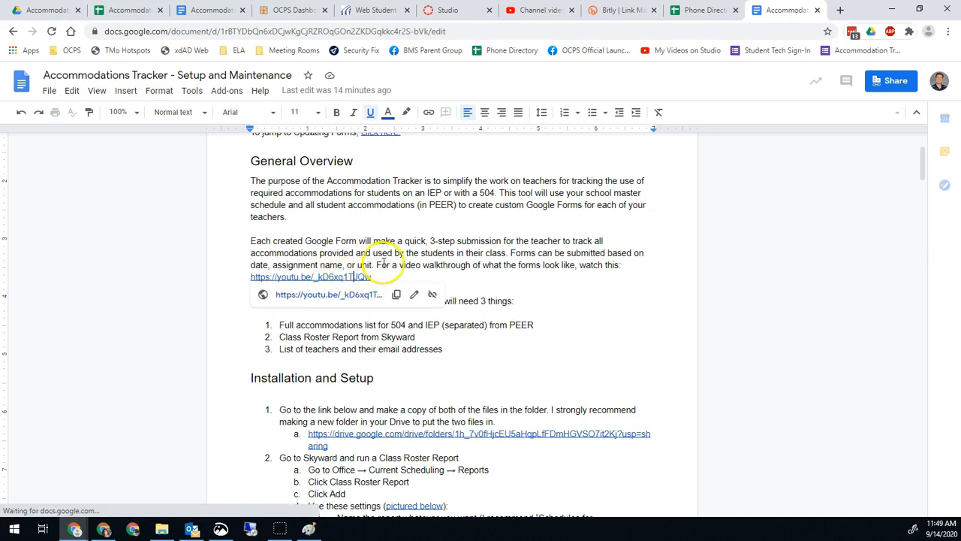
left_click(381, 266)
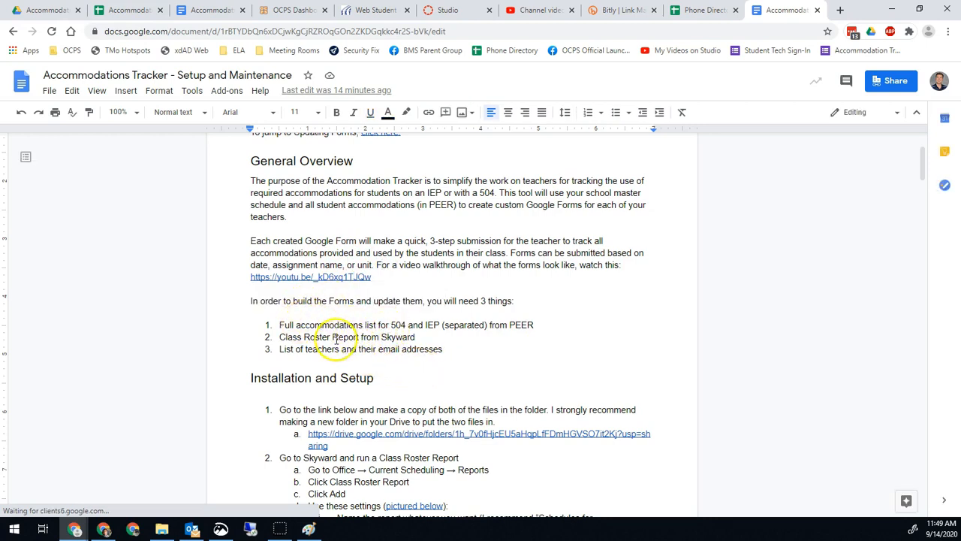
left_click(396, 326)
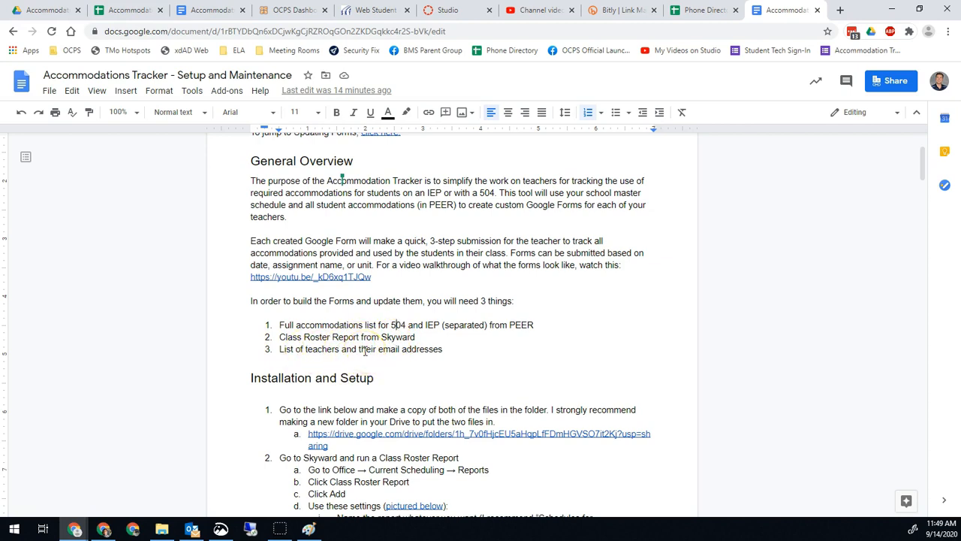
Open the Accommodations Tracker Files Drive folder link in a new tab.
scroll(364, 350, "down", 2)
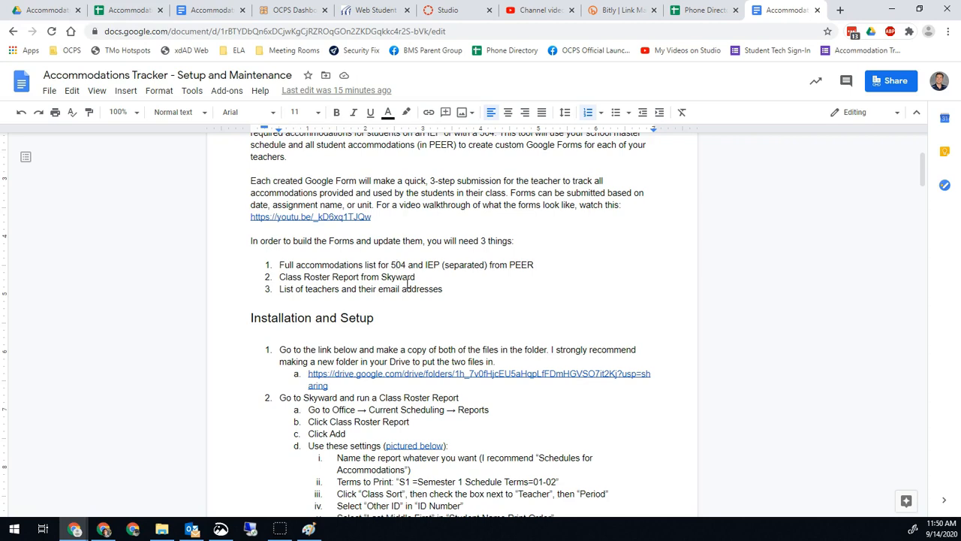
scroll(405, 285, "up", 2)
scroll(402, 292, "down", 4)
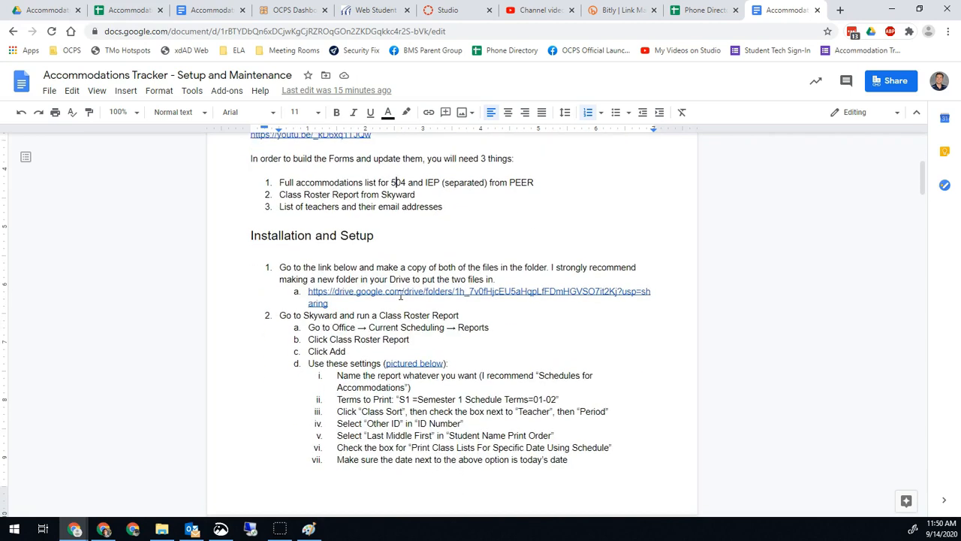
scroll(400, 295, "down", 1)
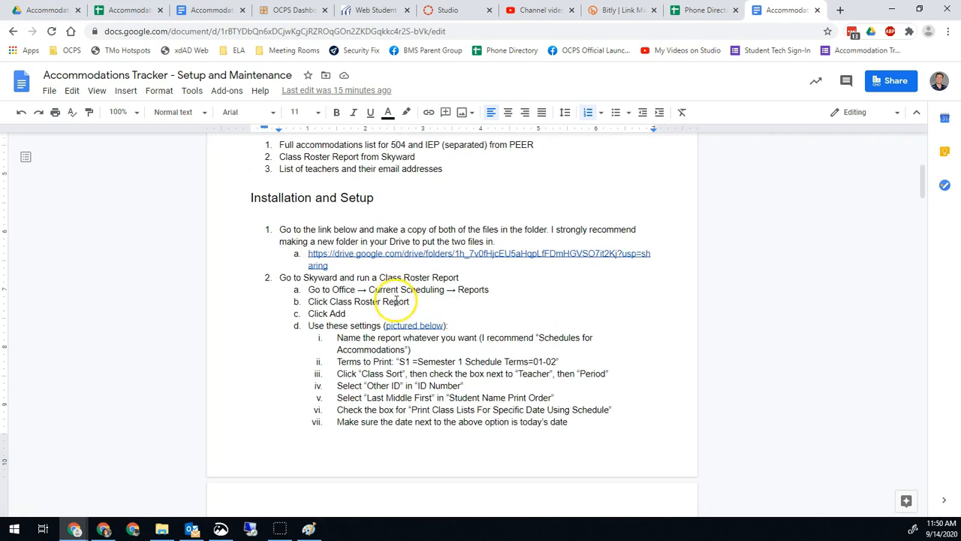
left_click(384, 255)
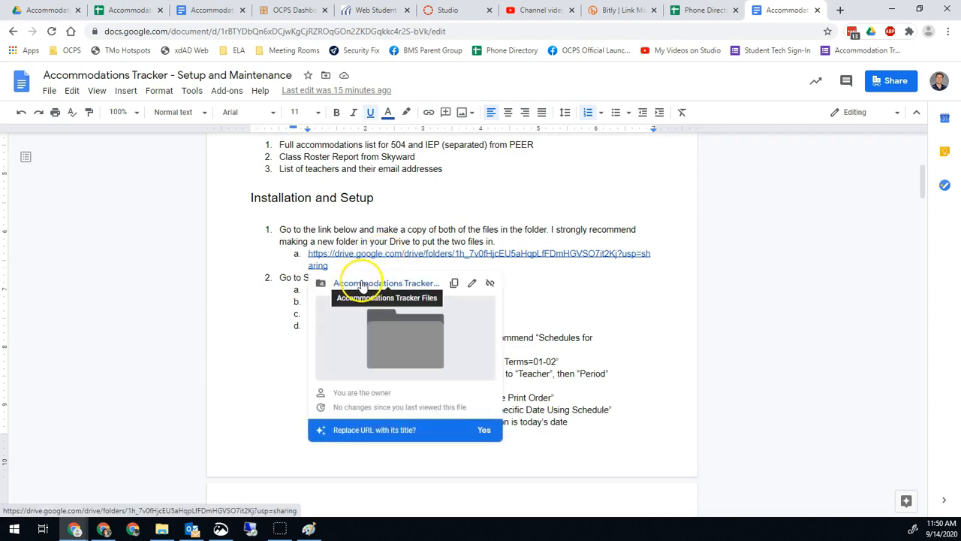
left_click(381, 283)
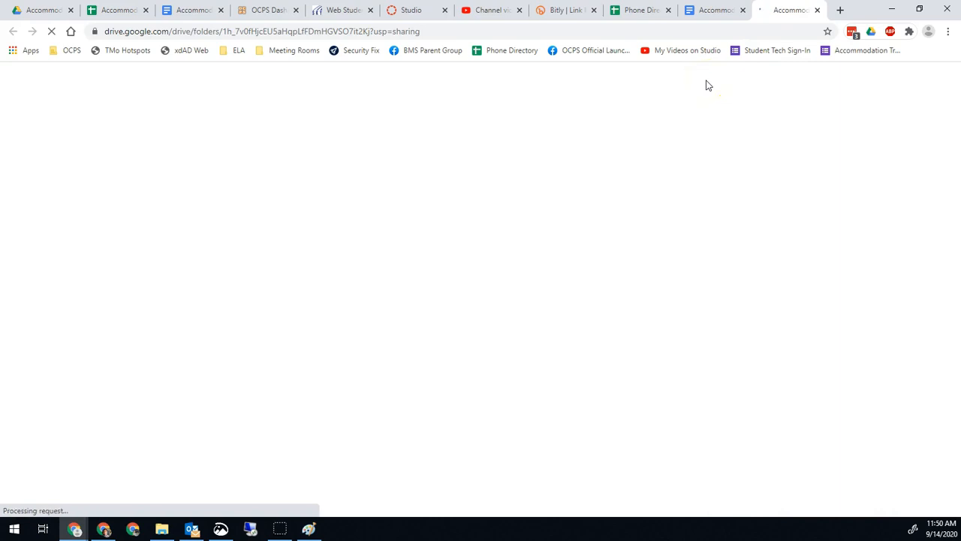
Copy Accommodations Template and Accommodations Tracker Master, then view the new copy in My Drive.
left_click(271, 232)
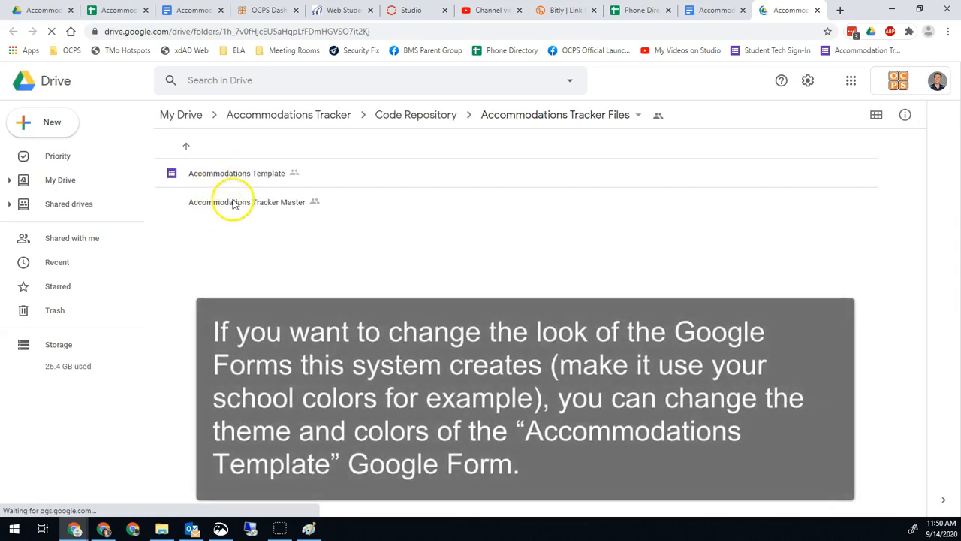
left_click(233, 176)
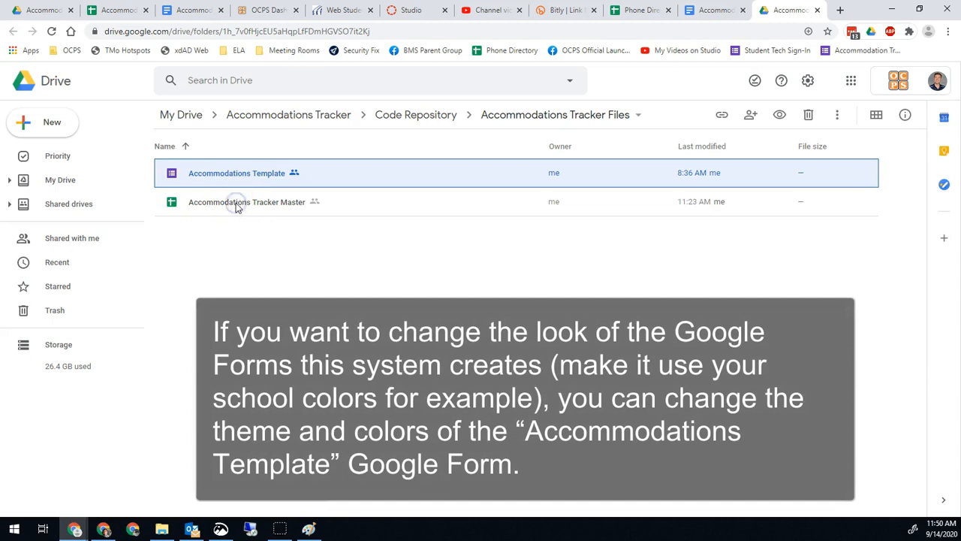
left_click(234, 204, "shift")
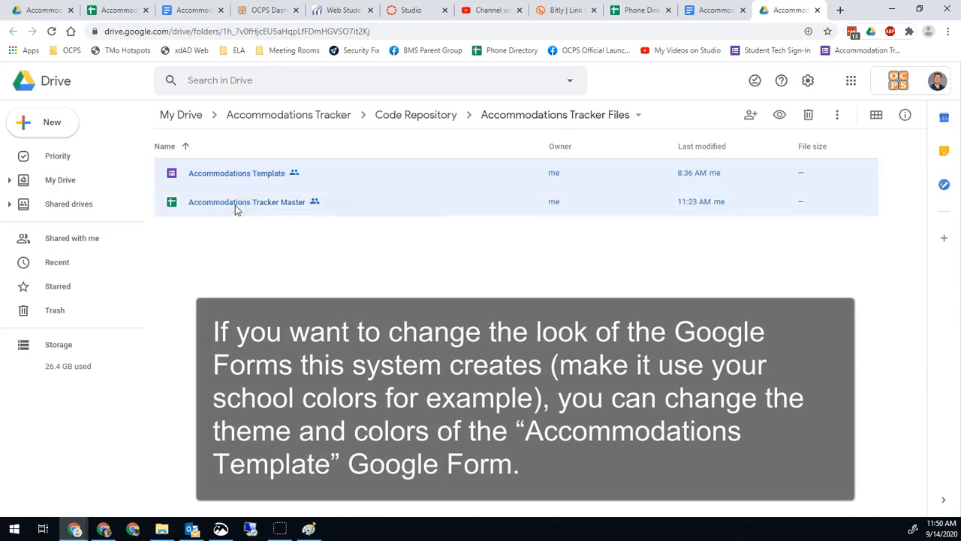
right_click(235, 205)
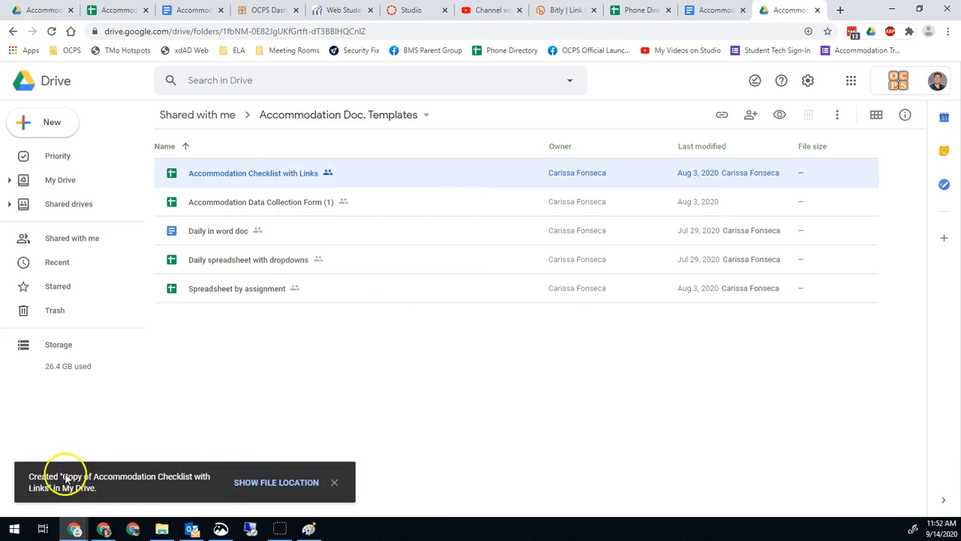
left_click(271, 483)
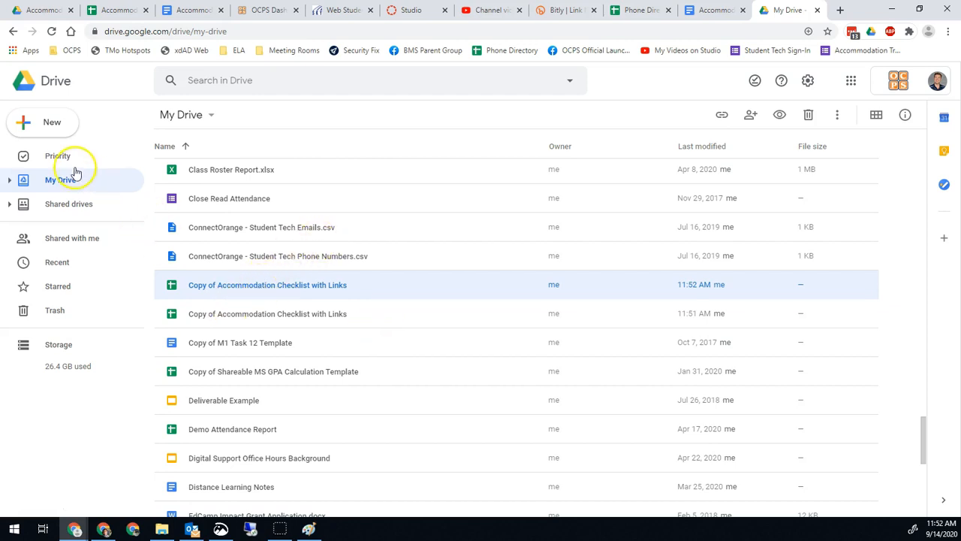
Check the tracker master's empty Schedules sheet, then switch to the Skyward Student Management tab.
left_click(48, 125)
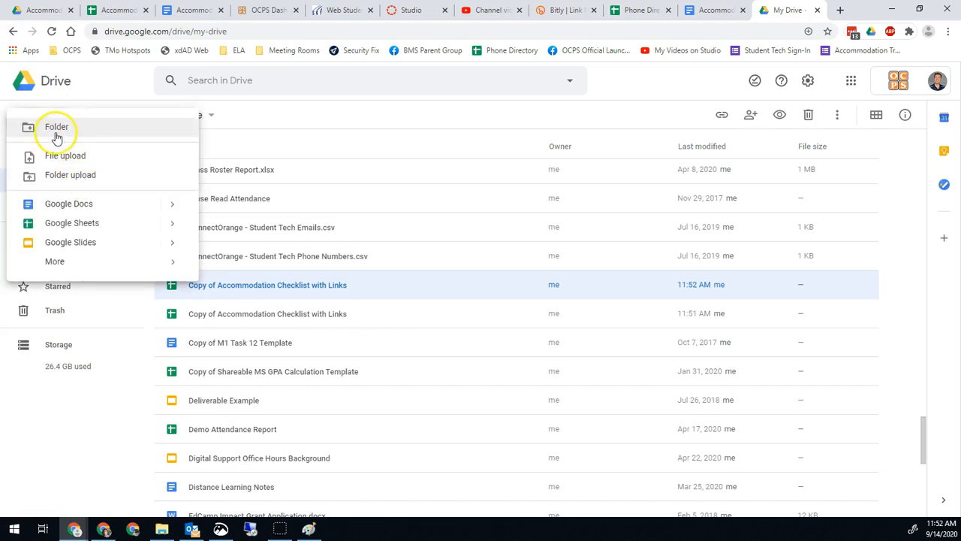
left_click(353, 128)
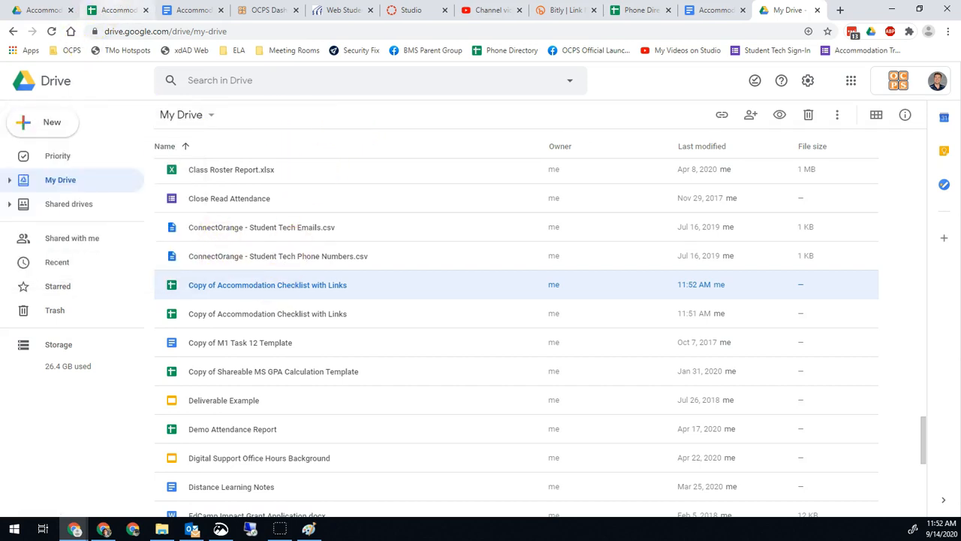
left_click(118, 9)
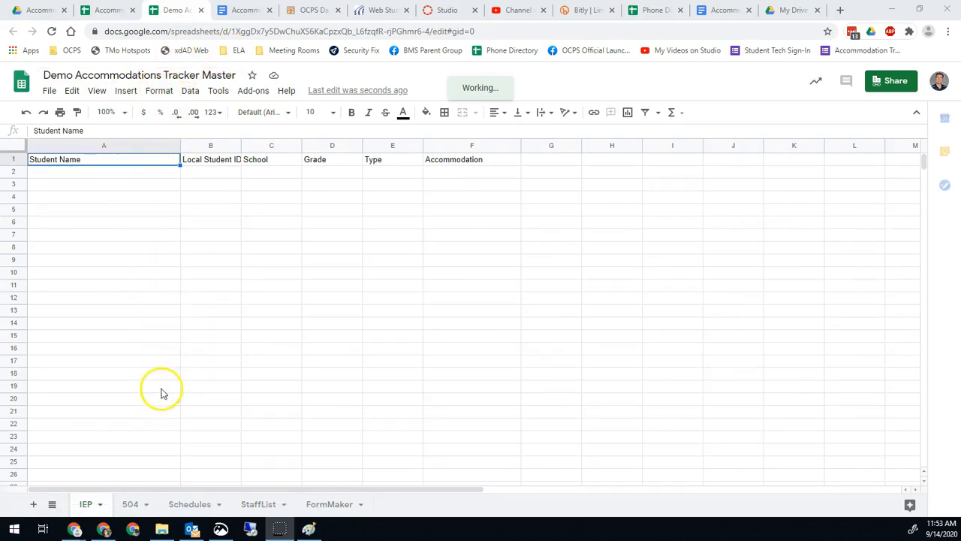
left_click(197, 507)
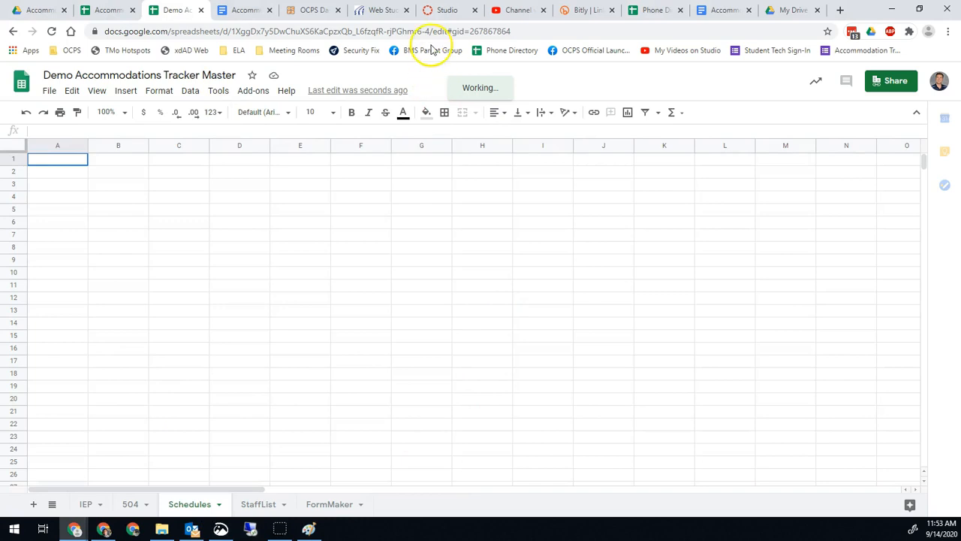
left_click(379, 10)
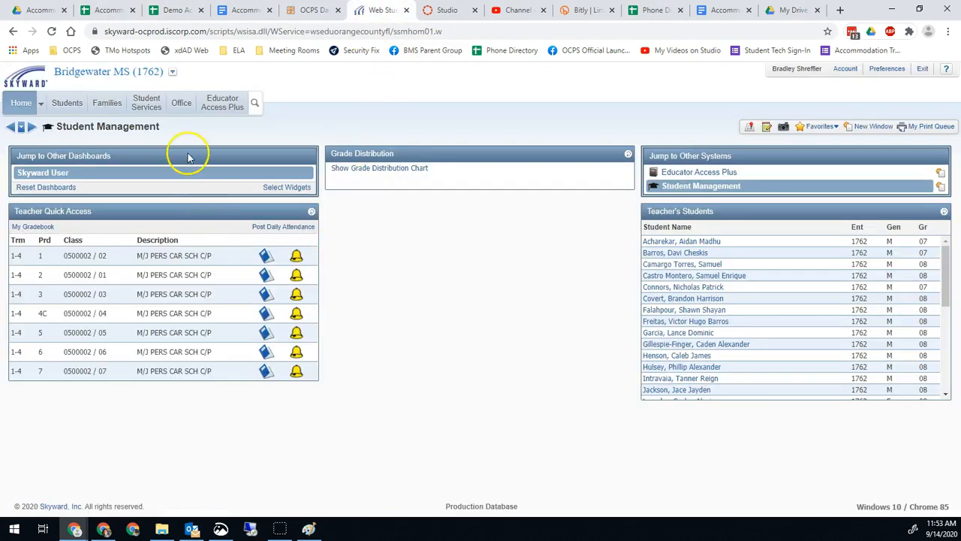
Go to Office > Current Scheduling > Class Roster Report and edit the Distant and F2F Schedules template.
left_click(182, 107)
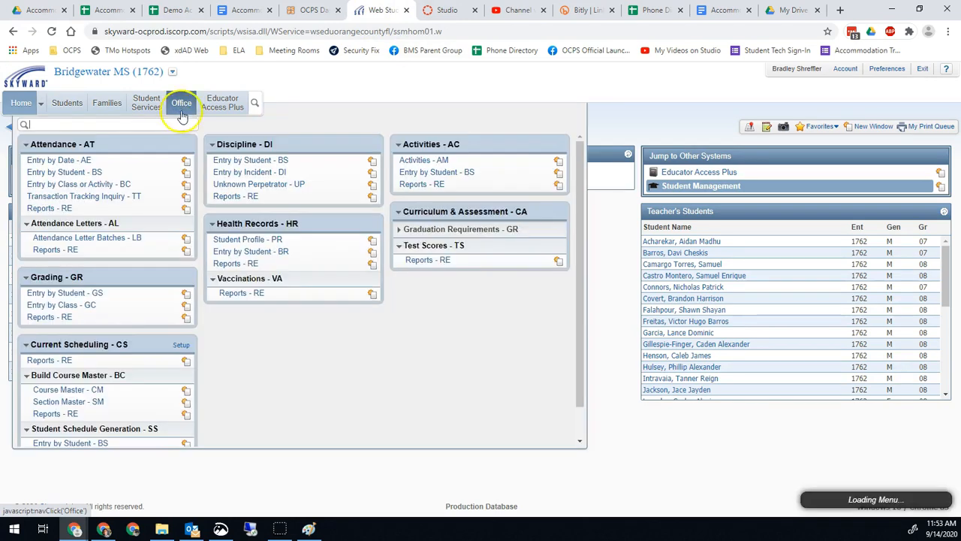
left_click(67, 358)
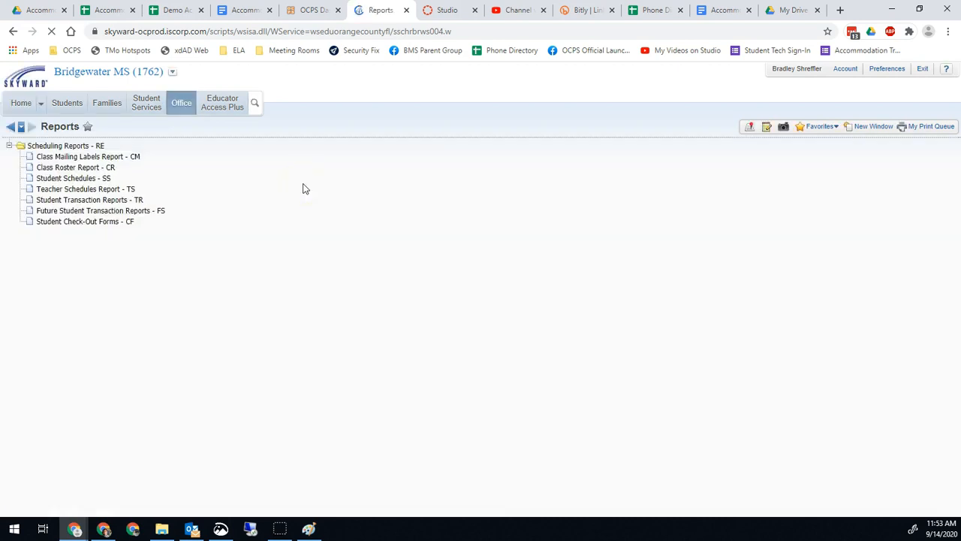
left_click(75, 168)
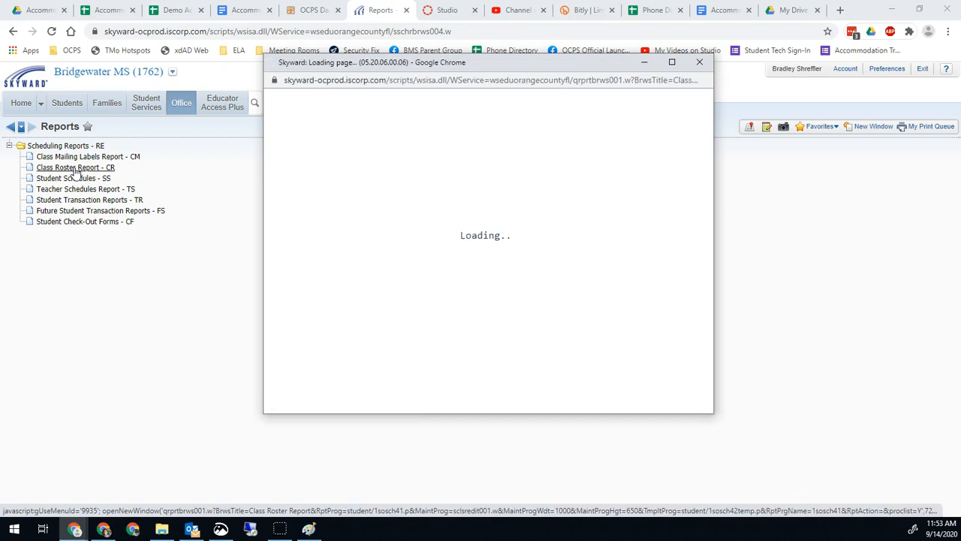
left_click(288, 183)
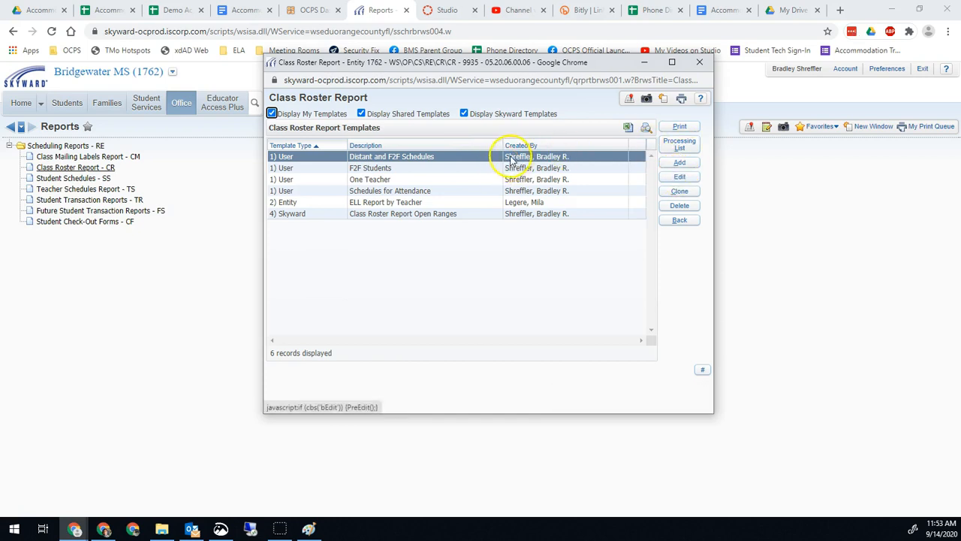
left_click(680, 179)
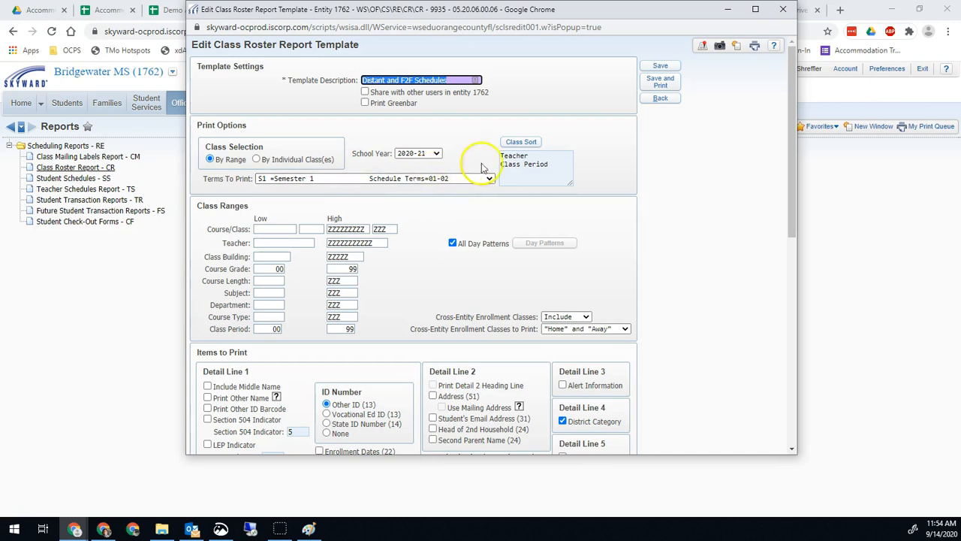
Review the Class Sort order, leave it unchanged, and scroll through the template settings.
left_click(520, 142)
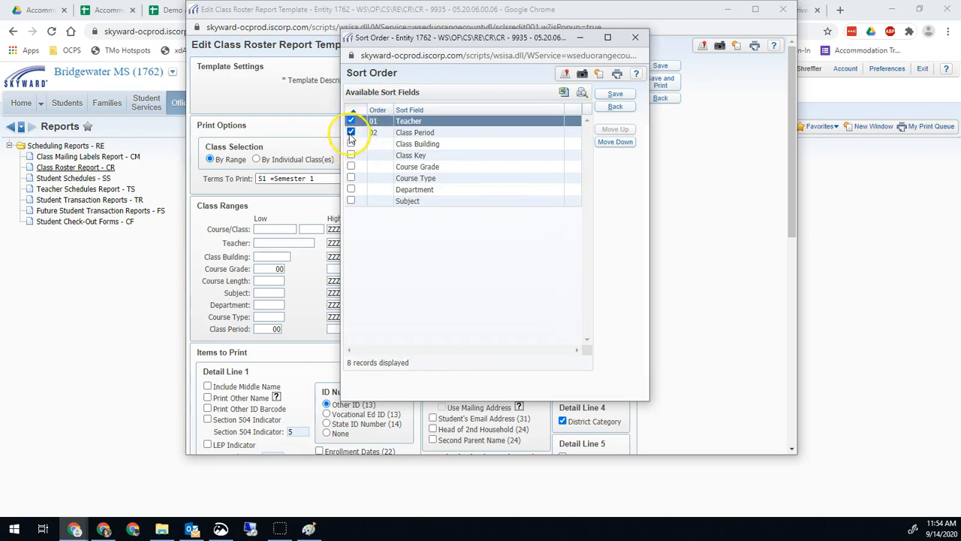
left_click(614, 111)
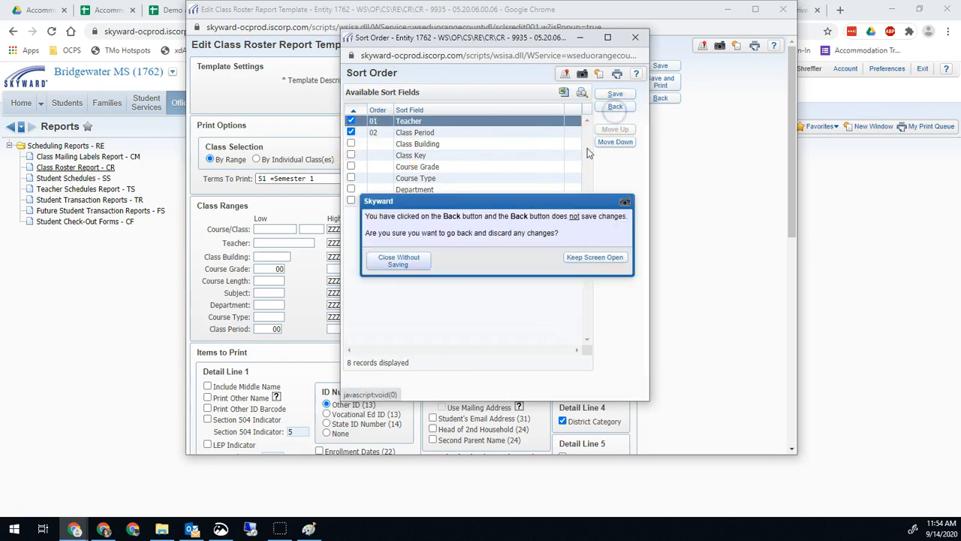
left_click(398, 260)
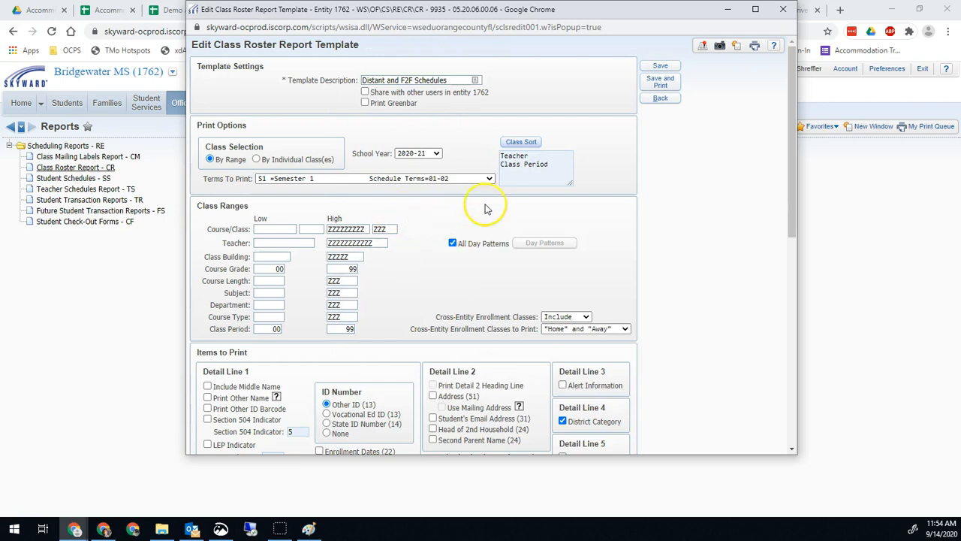
scroll(418, 227, "down", 4)
scroll(416, 230, "down", 4)
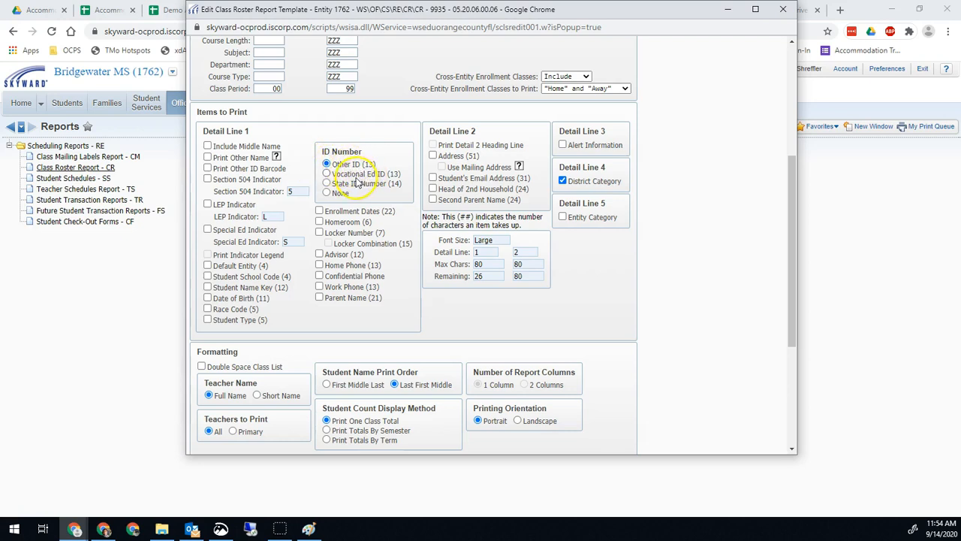
scroll(521, 258, "down", 4)
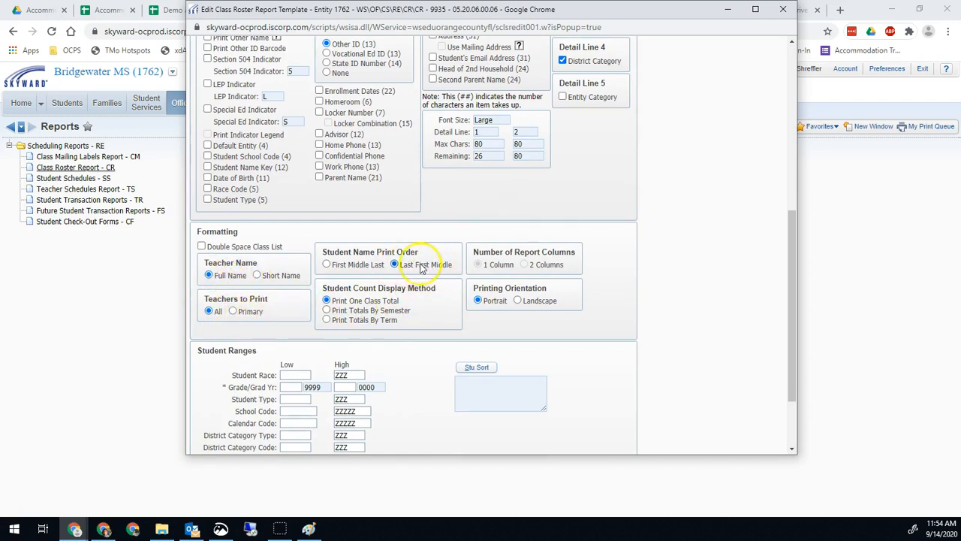
scroll(432, 266, "down", 2)
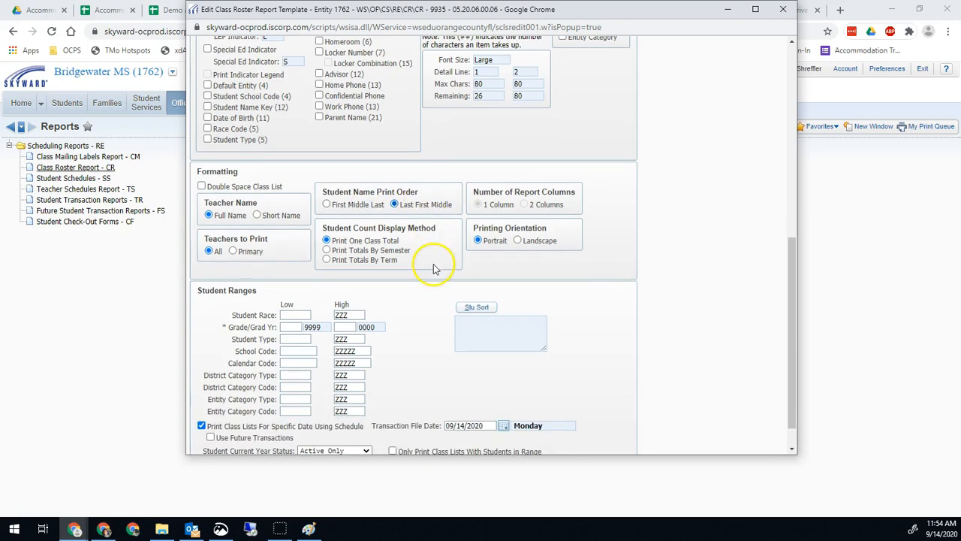
scroll(430, 240, "up", 2)
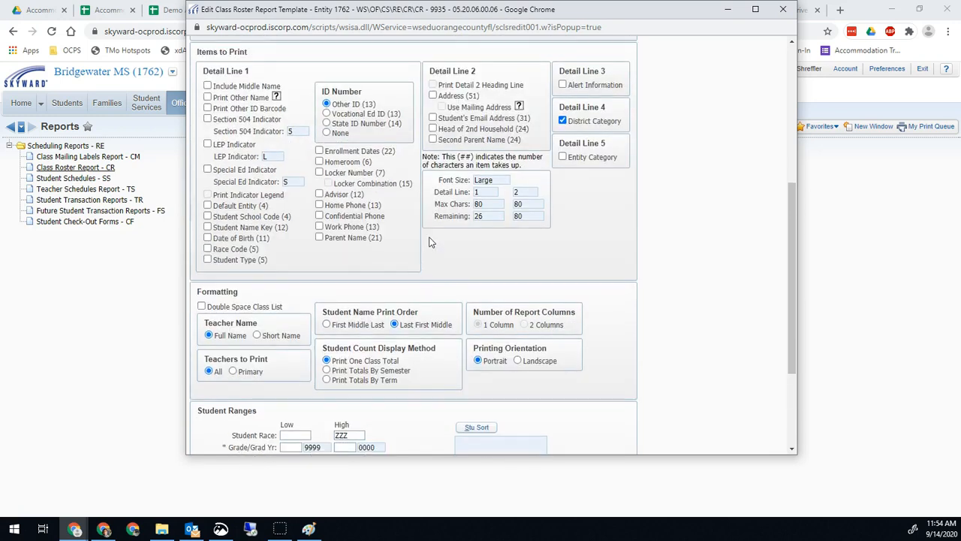
scroll(430, 244, "down", 3)
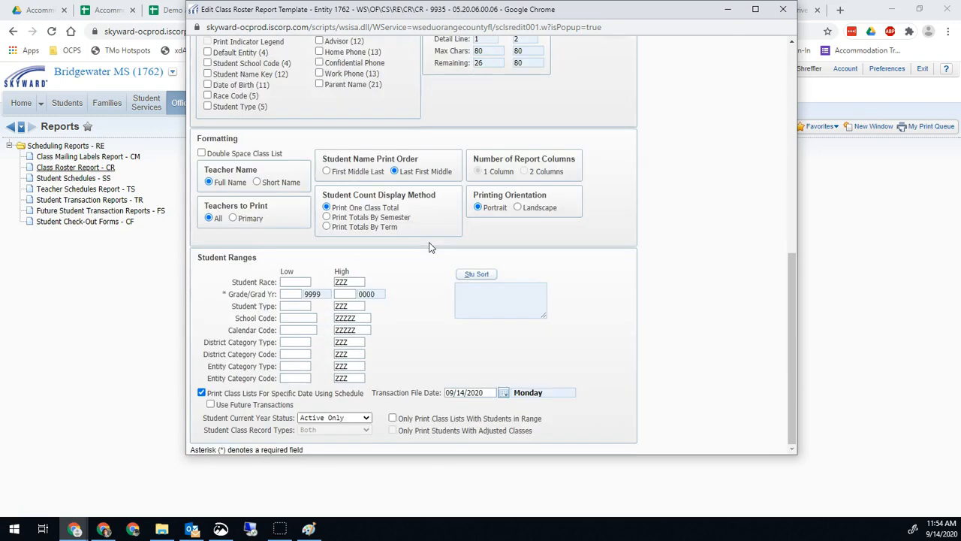
Set the Transaction File Date to 09/14/2020, then save and print the template.
left_click(503, 394)
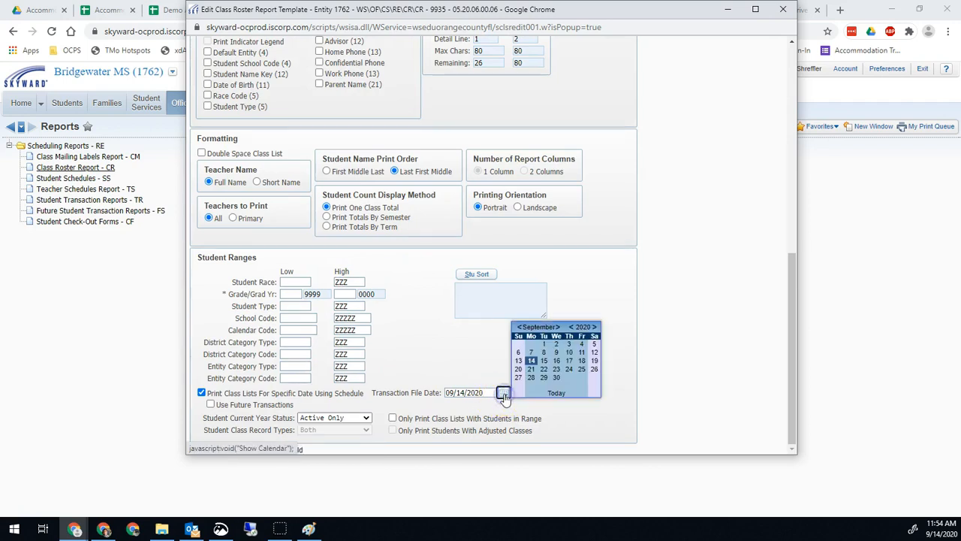
left_click(532, 361)
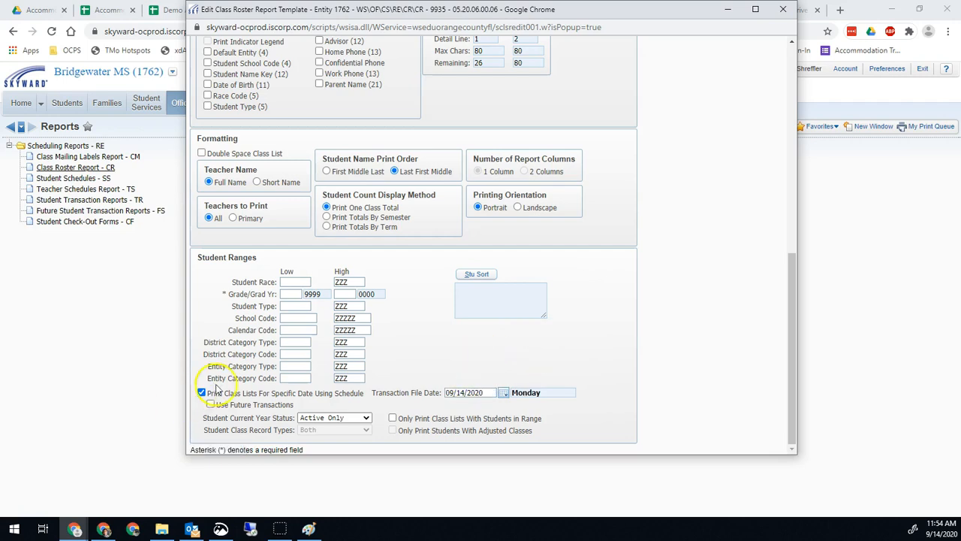
scroll(661, 256, "up", 10)
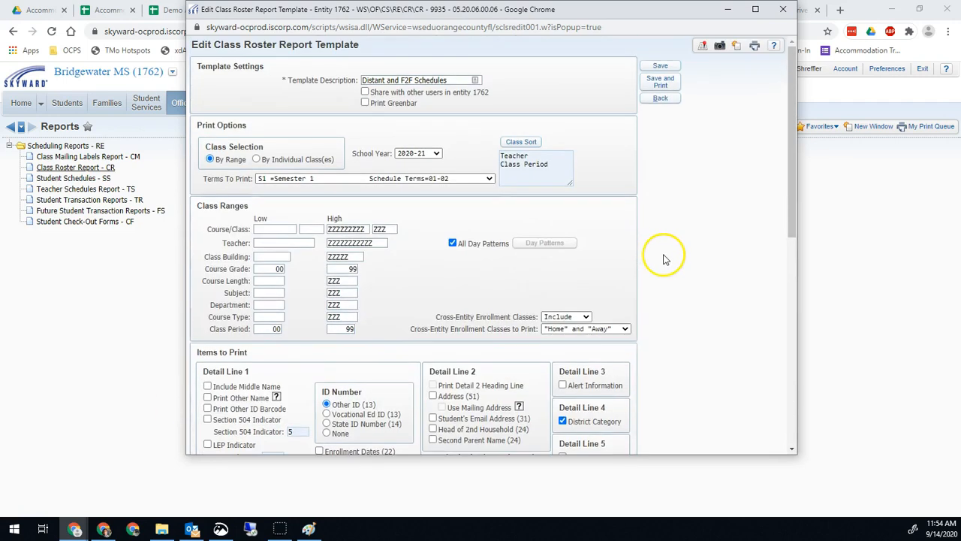
left_click(659, 85)
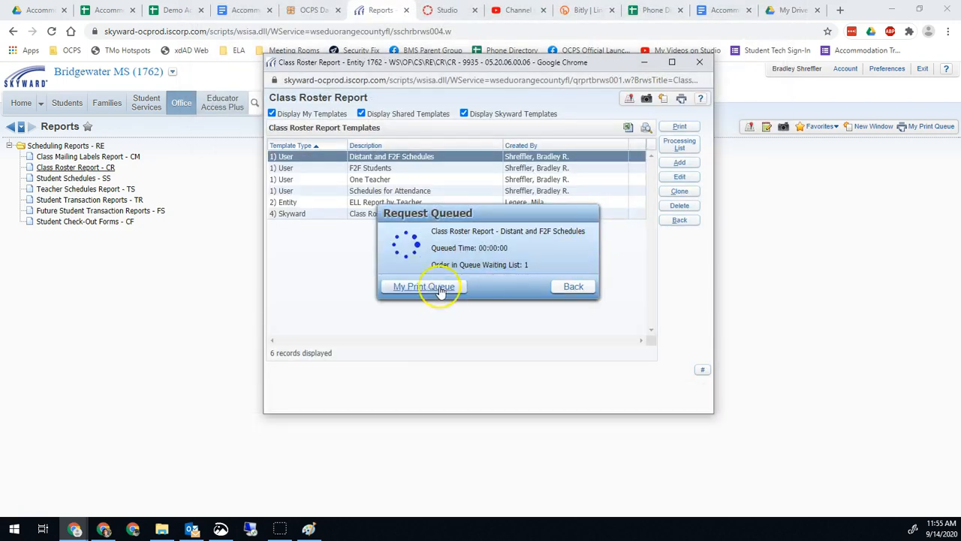
Convert the 8:47 AM roster run to an Advanced Dump (CSV) and download it.
left_click(432, 327)
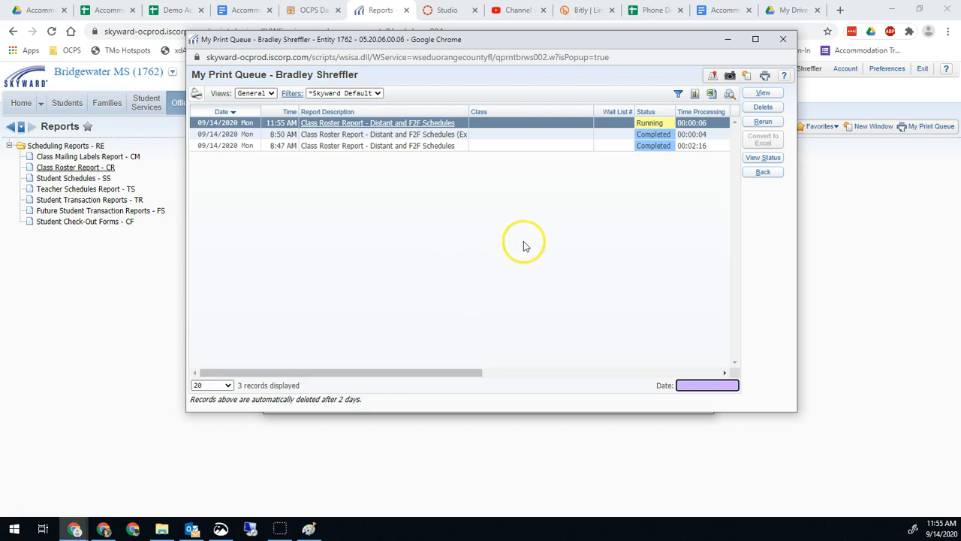
left_click(453, 146)
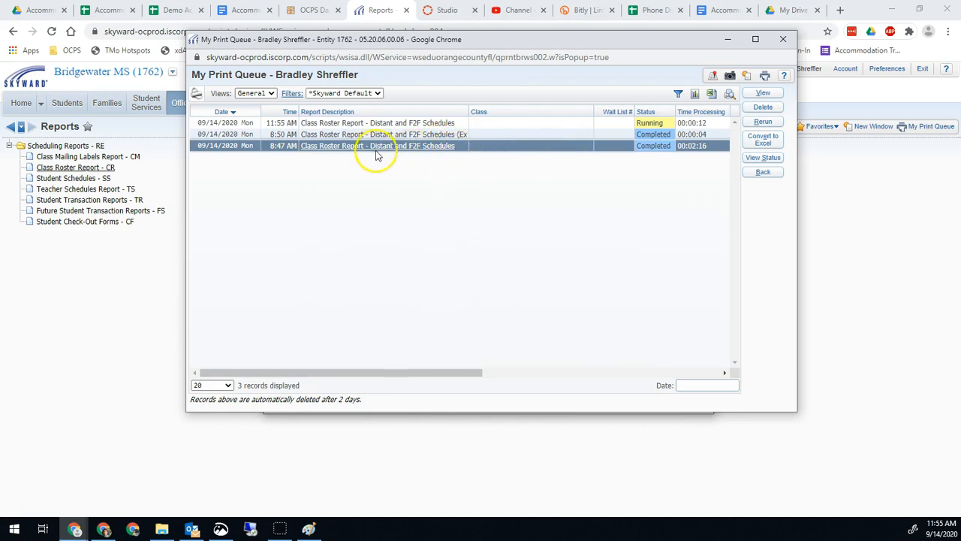
left_click(760, 139)
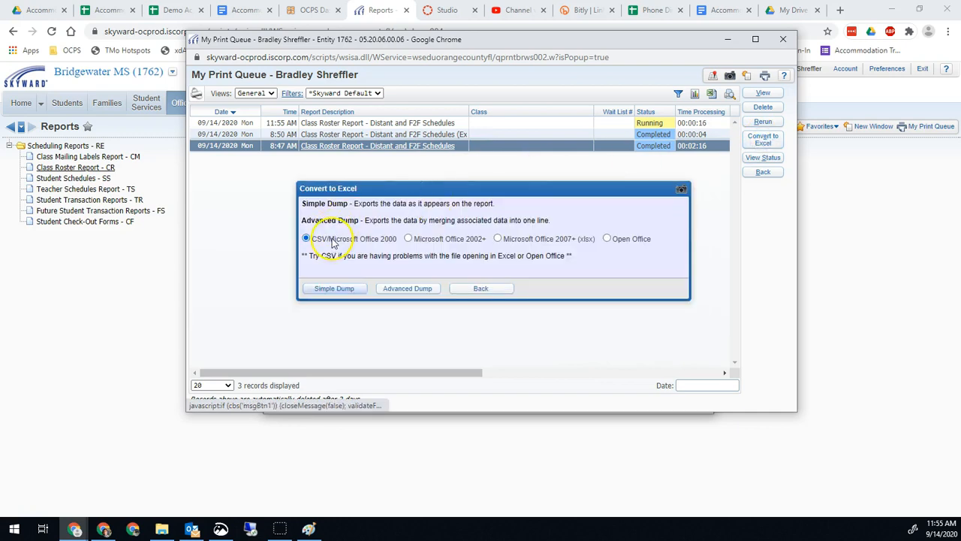
left_click(400, 294)
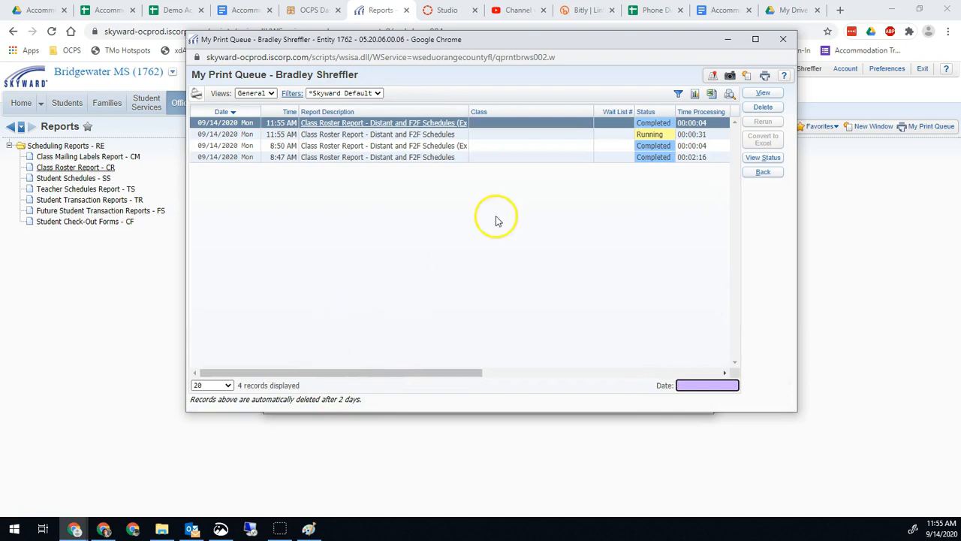
left_click(436, 123)
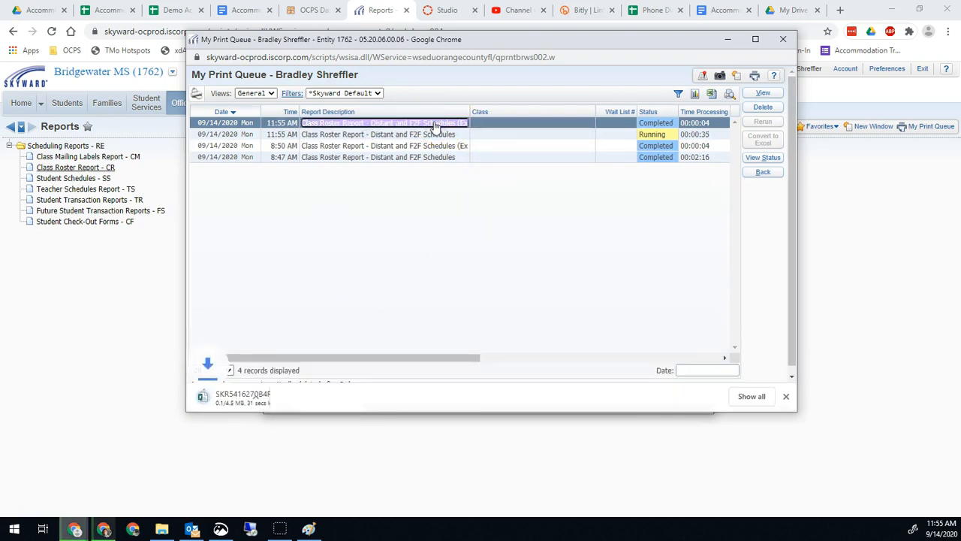
Close the report queue and class roster windows and return to the tracker spreadsheet.
left_click(326, 270)
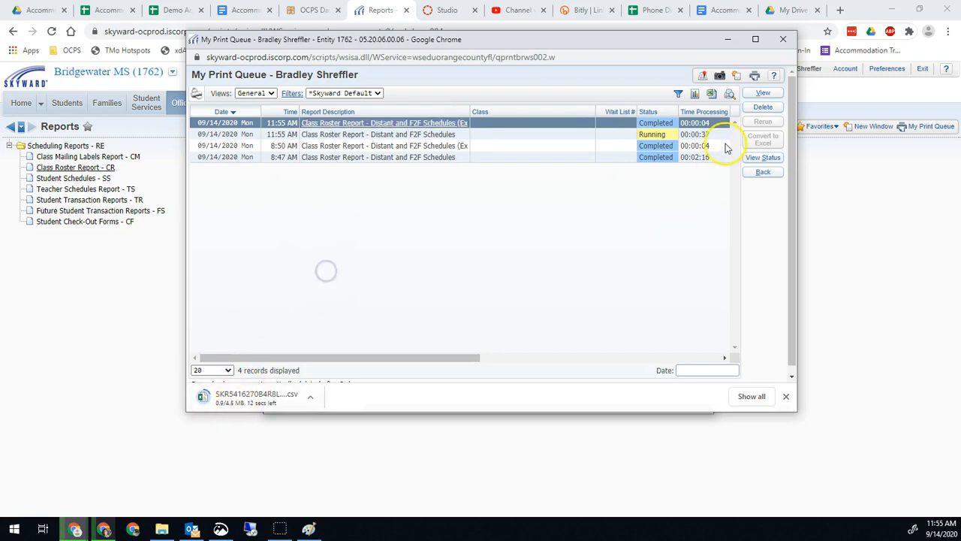
left_click(783, 40)
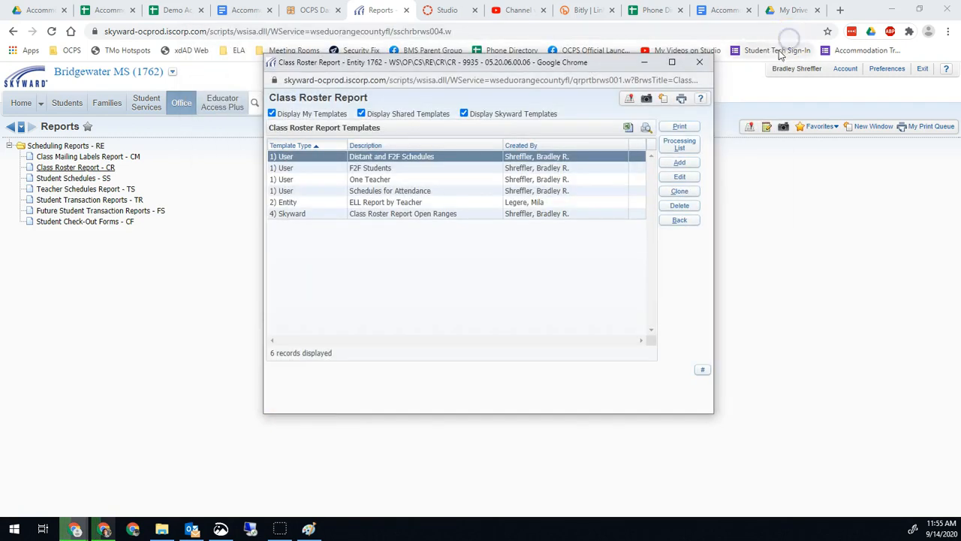
left_click(707, 63)
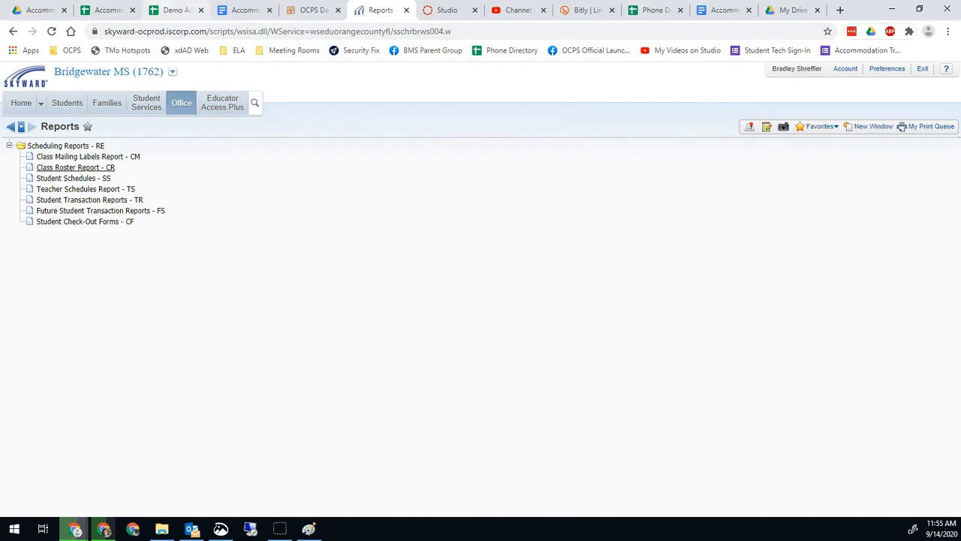
left_click(173, 10)
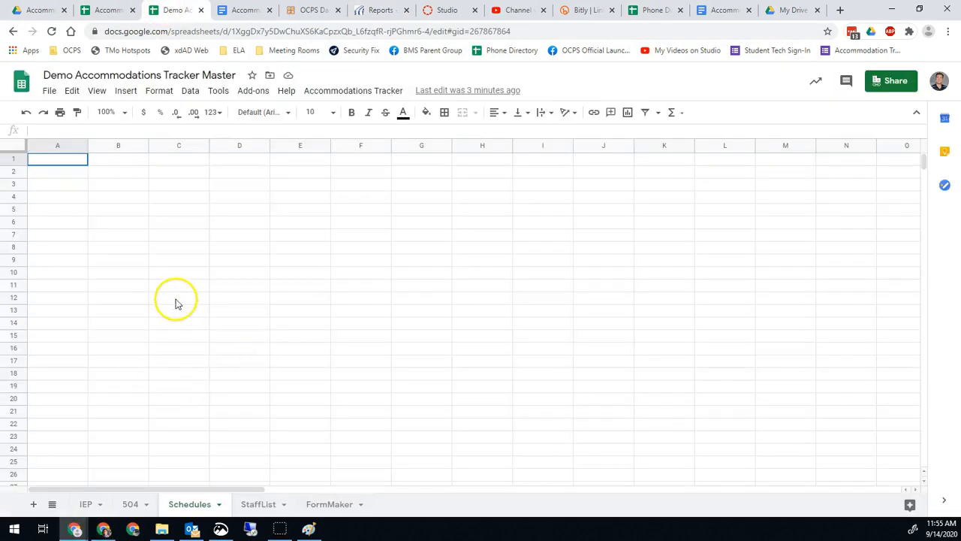
Upload the downloaded roster CSV from the Downloads folder through File > Import.
left_click(48, 95)
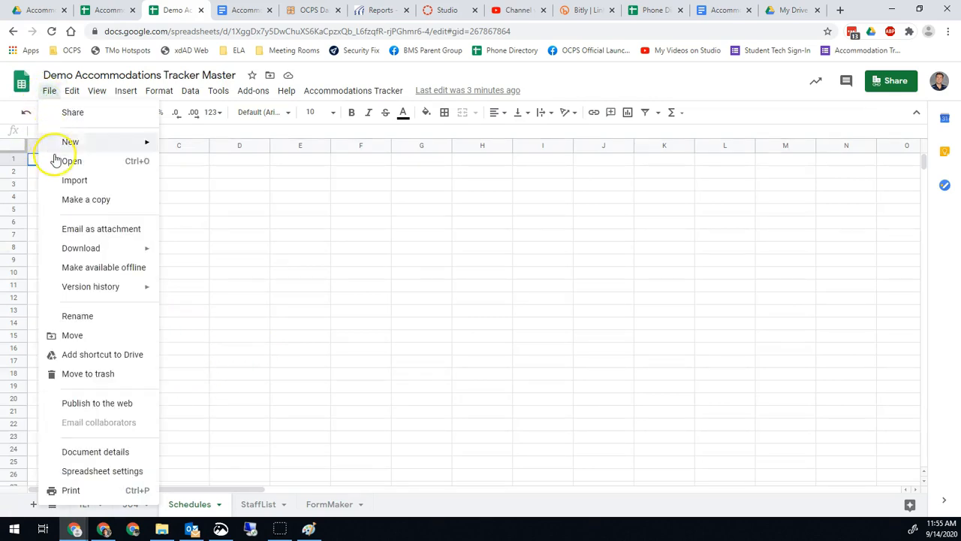
left_click(300, 354)
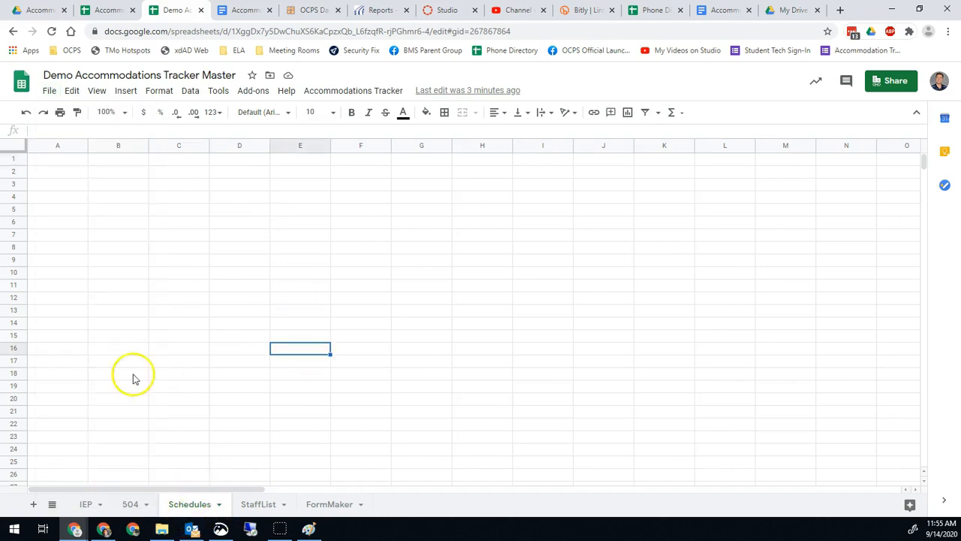
left_click(49, 93)
left_click(73, 183)
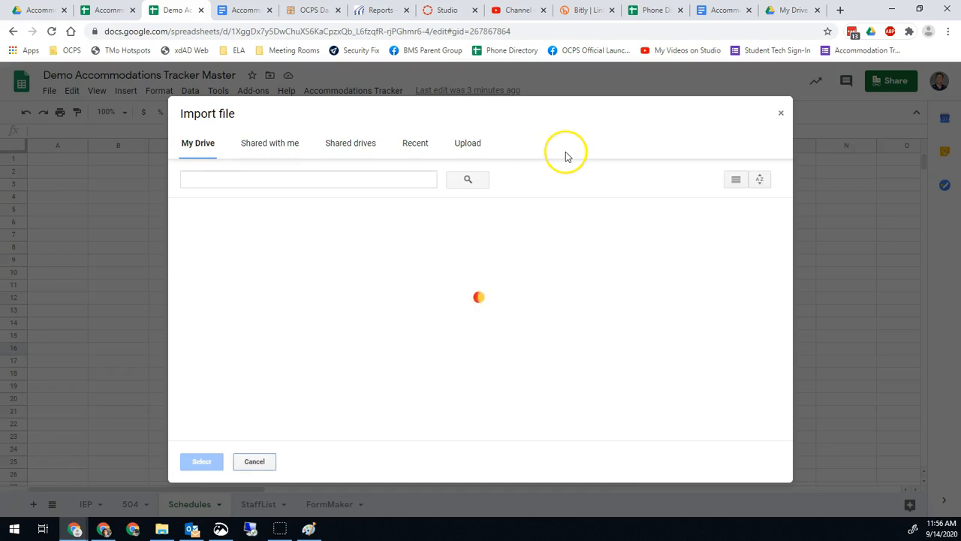
left_click(467, 143)
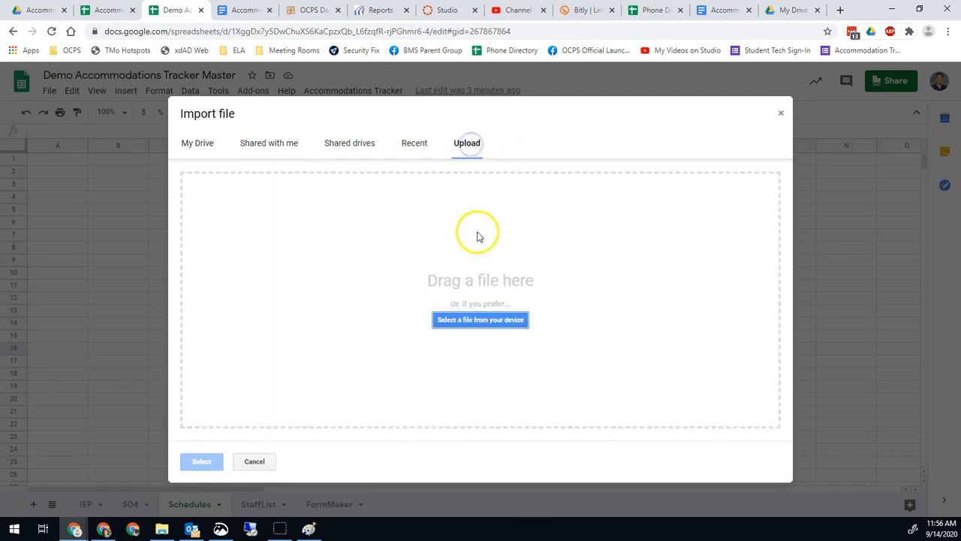
left_click(462, 320)
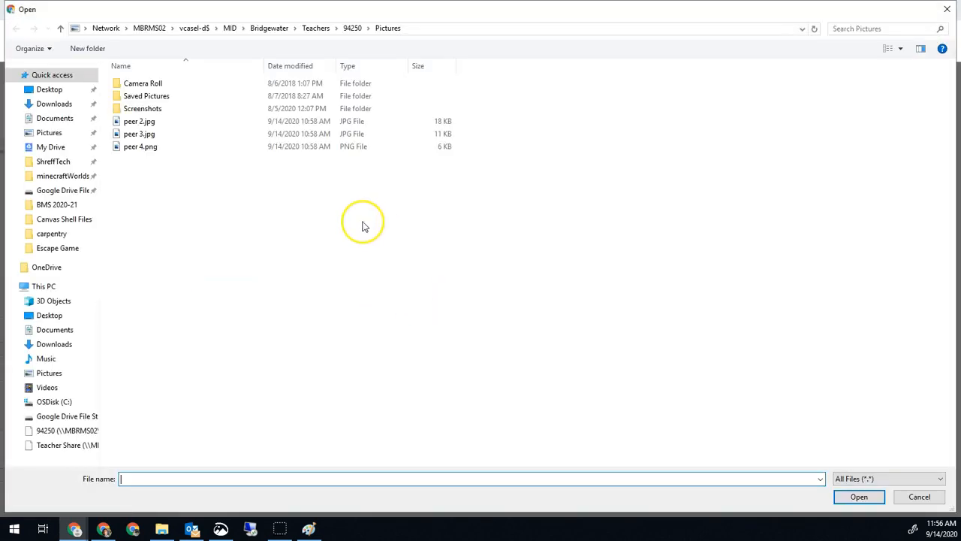
left_click(53, 104)
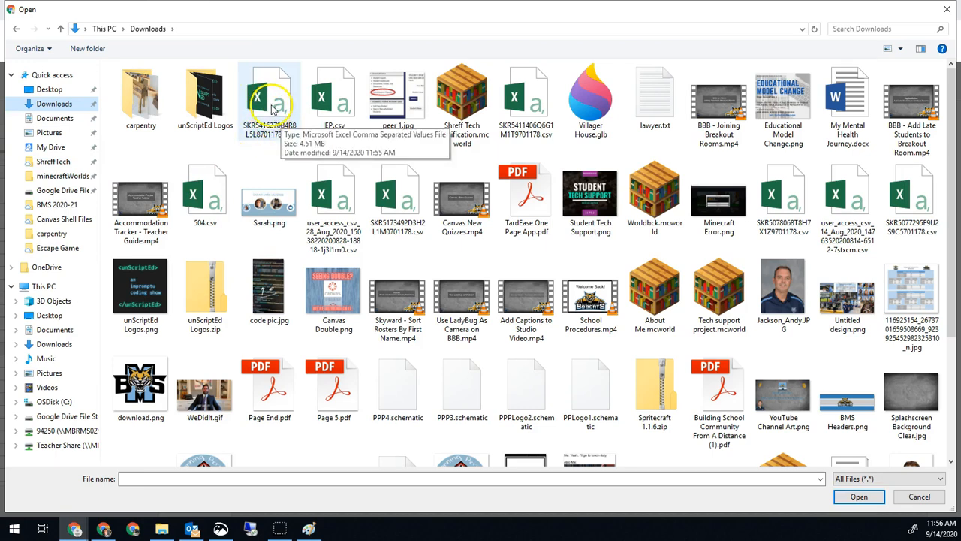
double_click(273, 109)
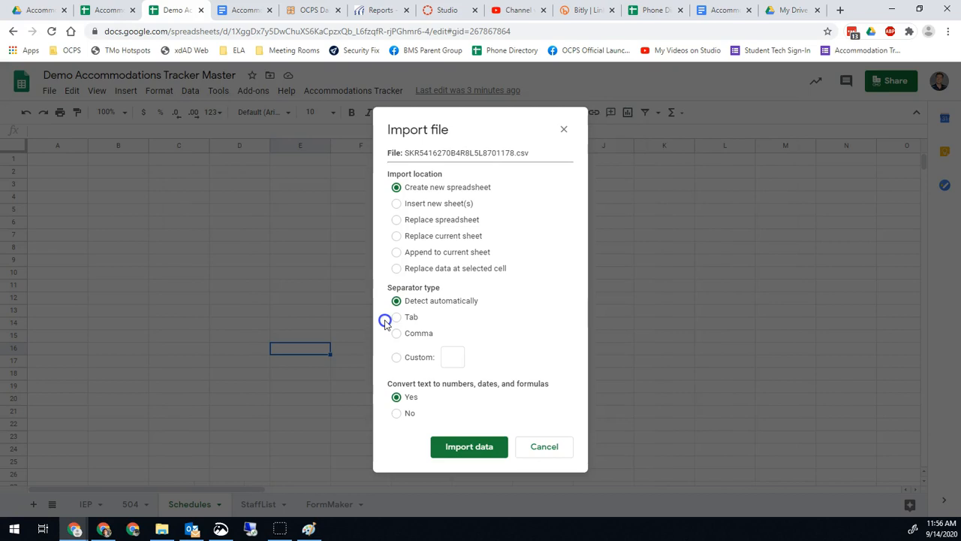
Import the roster CSV with 'Replace current sheet' so it fills the Schedules sheet.
left_click(438, 239)
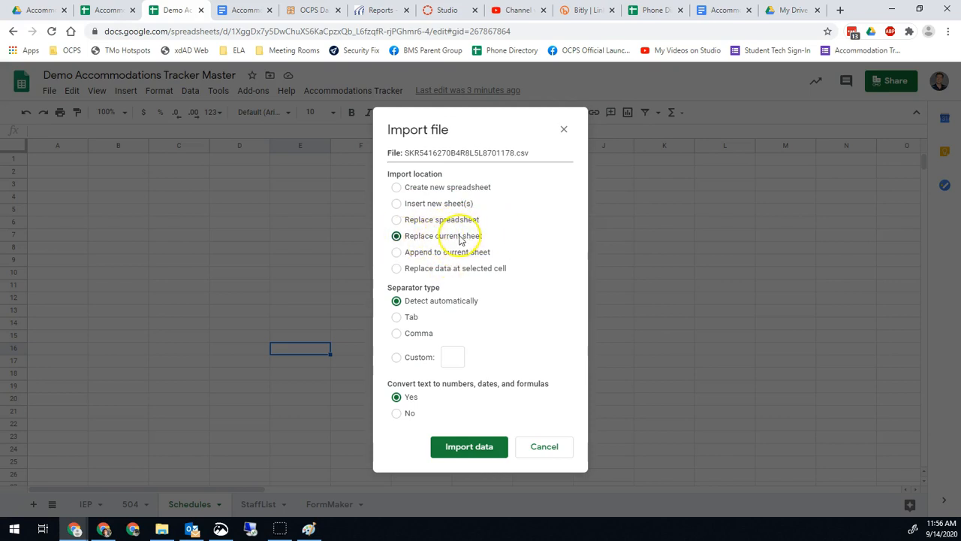
left_click(465, 446)
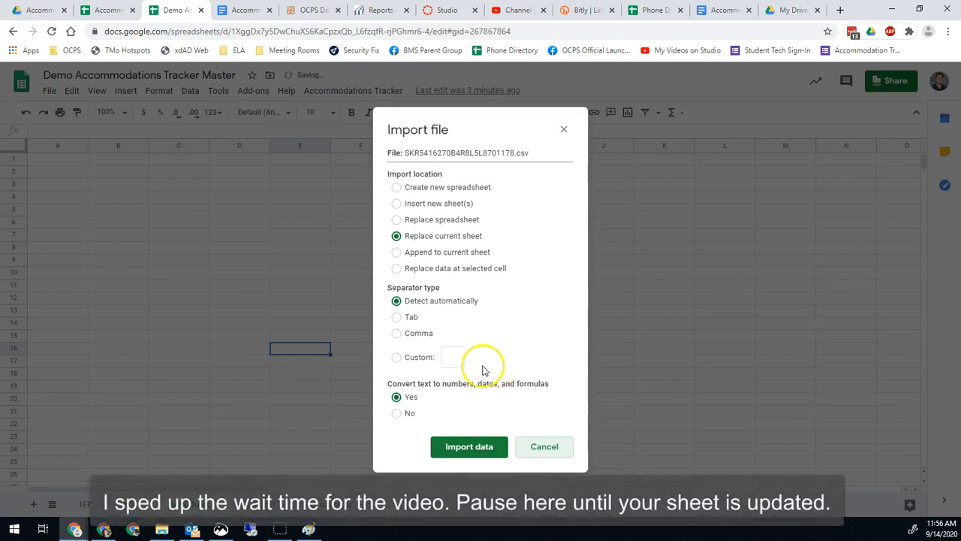
left_click(469, 445)
left_click(439, 214)
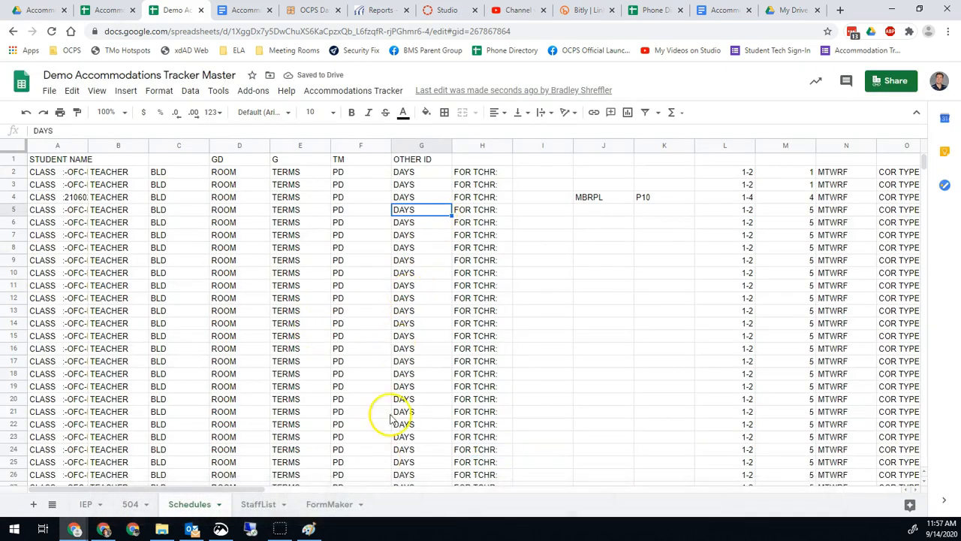
Scroll across the imported Schedules data, then switch to the header-only IEP sheet.
left_click_drag(223, 489, 316, 487)
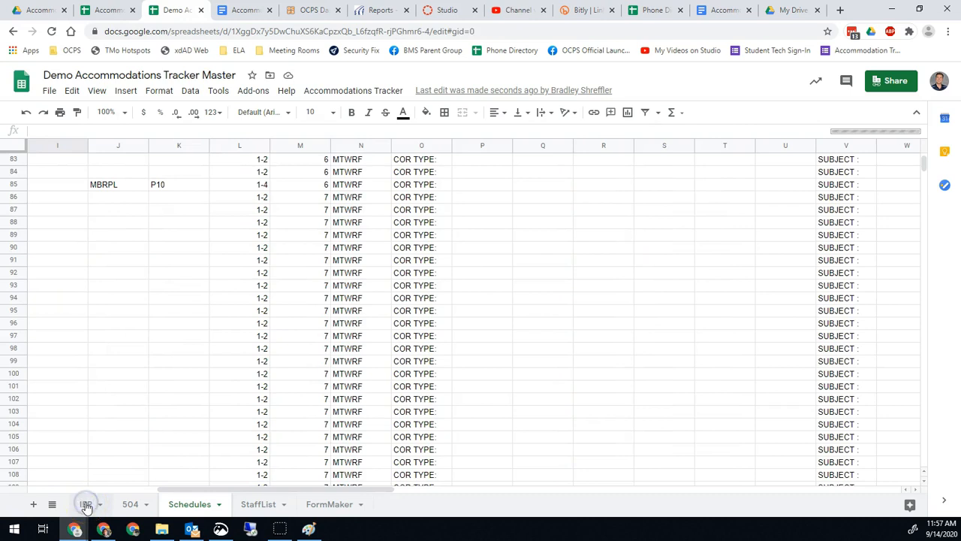
left_click(87, 506)
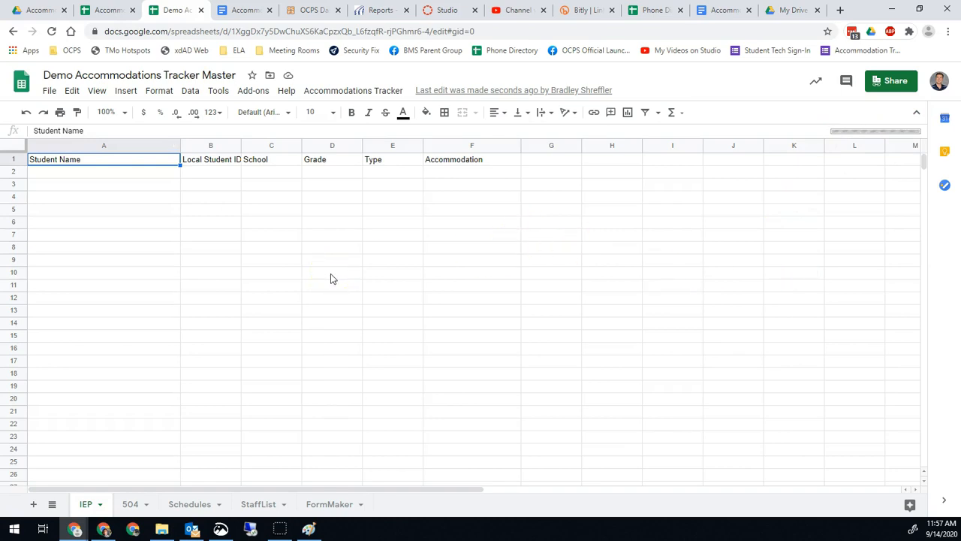
Import IEP.csv from Downloads into the IEP sheet, replacing its header-only contents.
left_click(49, 91)
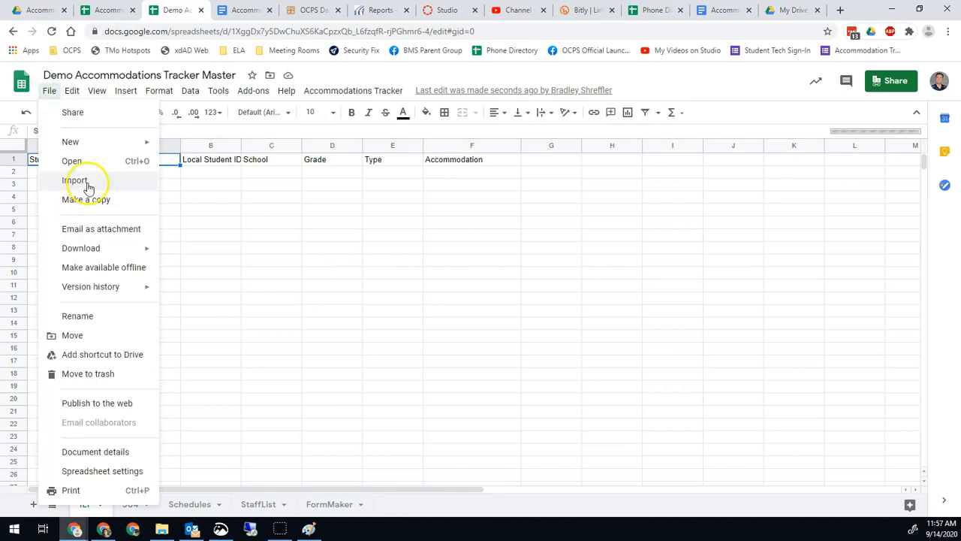
left_click(271, 234)
left_click(57, 177)
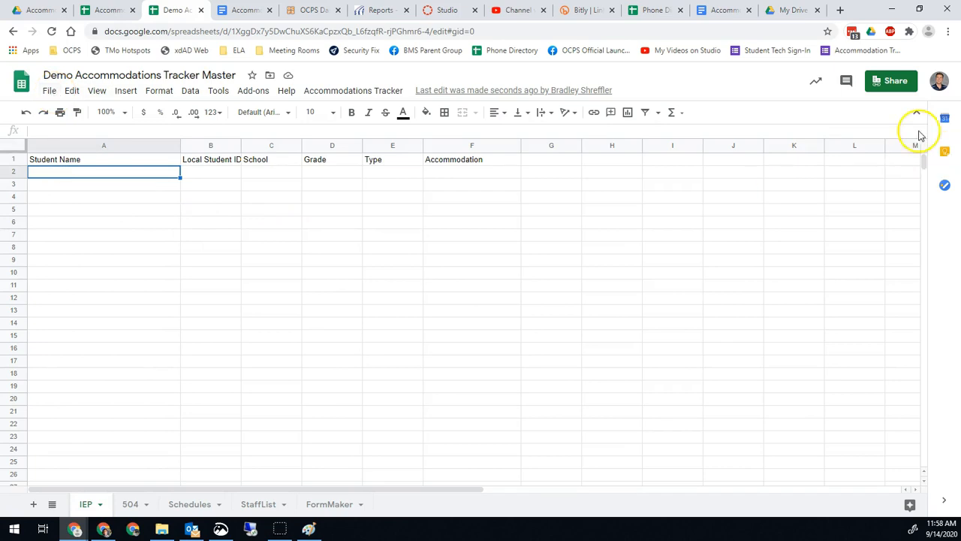
left_click(48, 91)
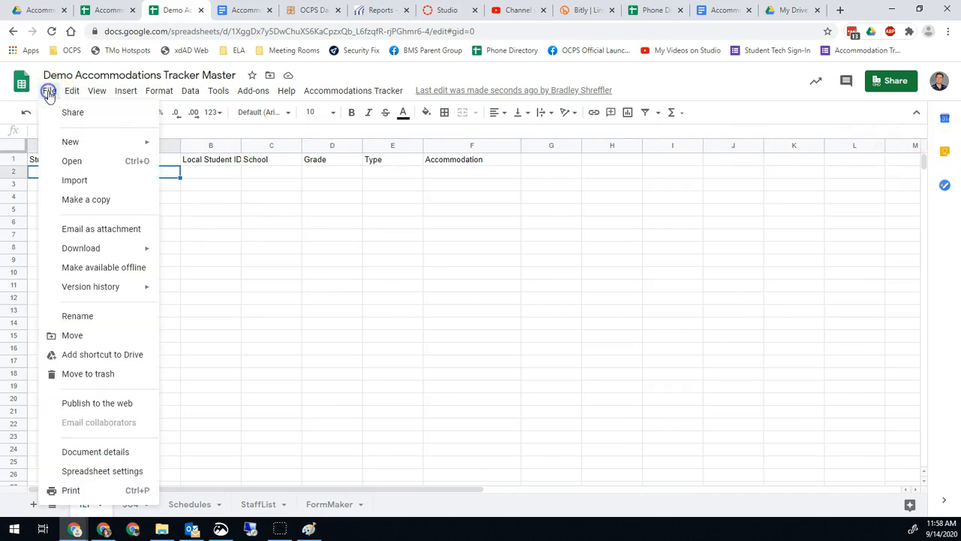
left_click(66, 184)
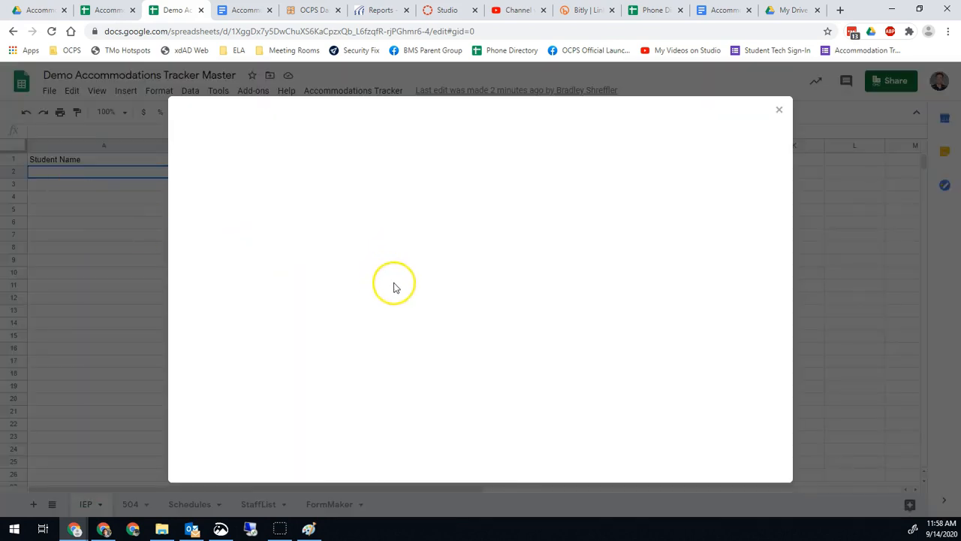
left_click(467, 145)
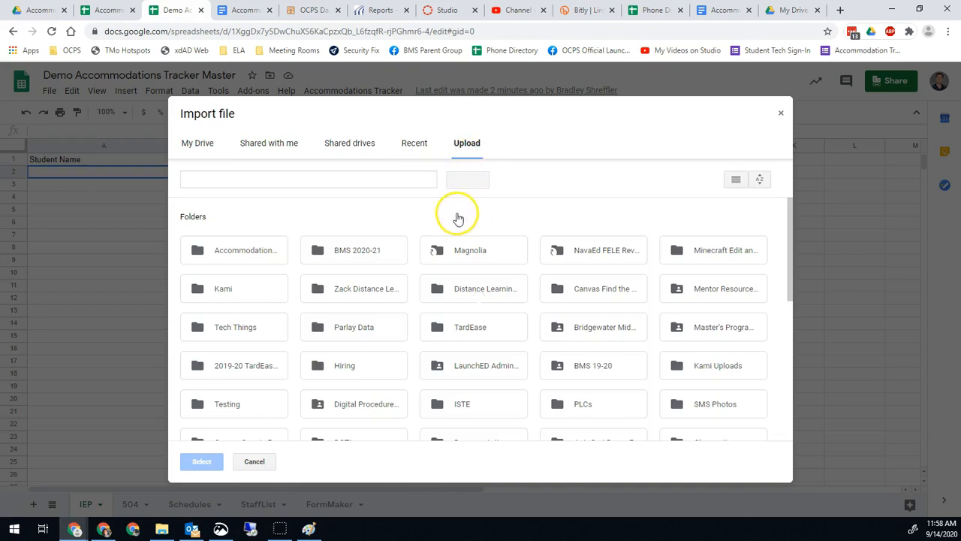
left_click(466, 144)
left_click(466, 321)
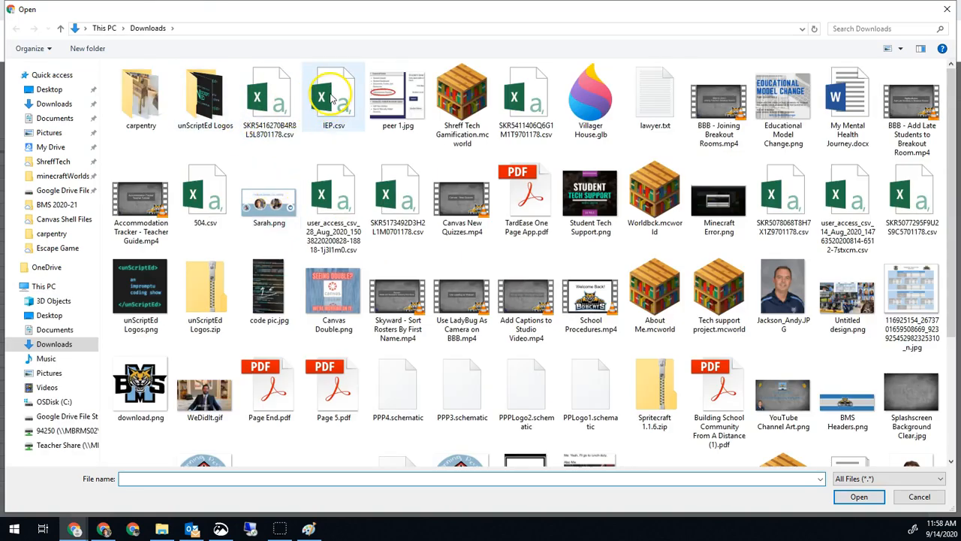
double_click(330, 97)
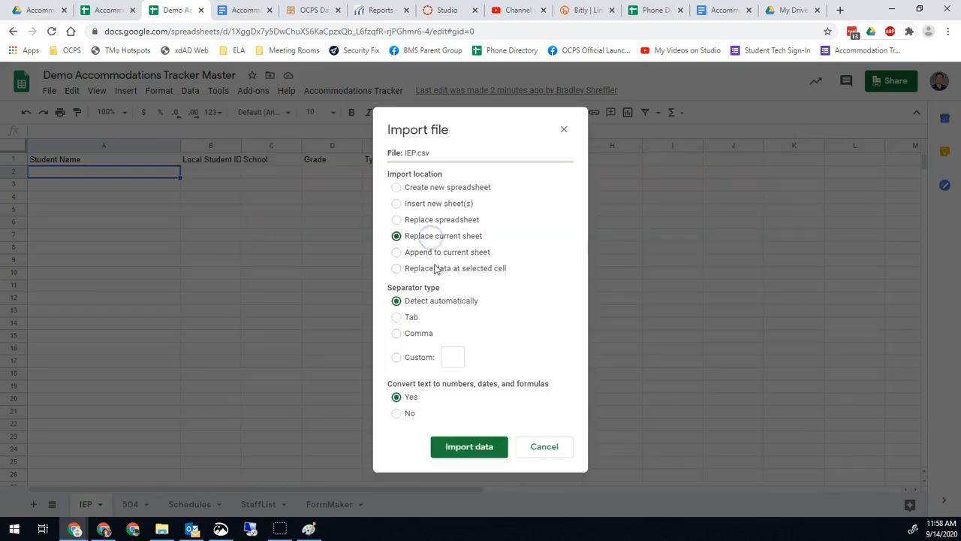
left_click(458, 449)
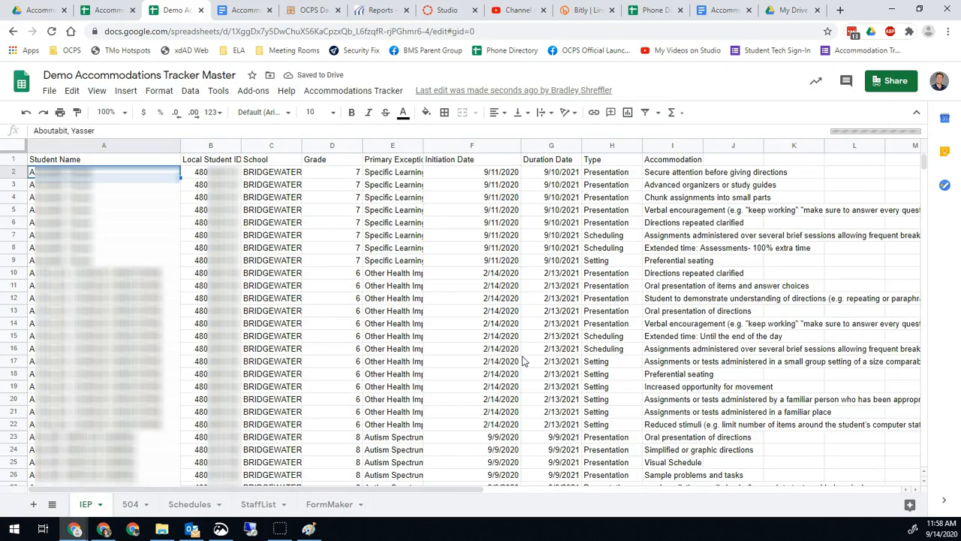
Delete columns E–G (Primary Exceptionality, Initiation Date, Duration Date) from the IEP sheet.
left_click(393, 145)
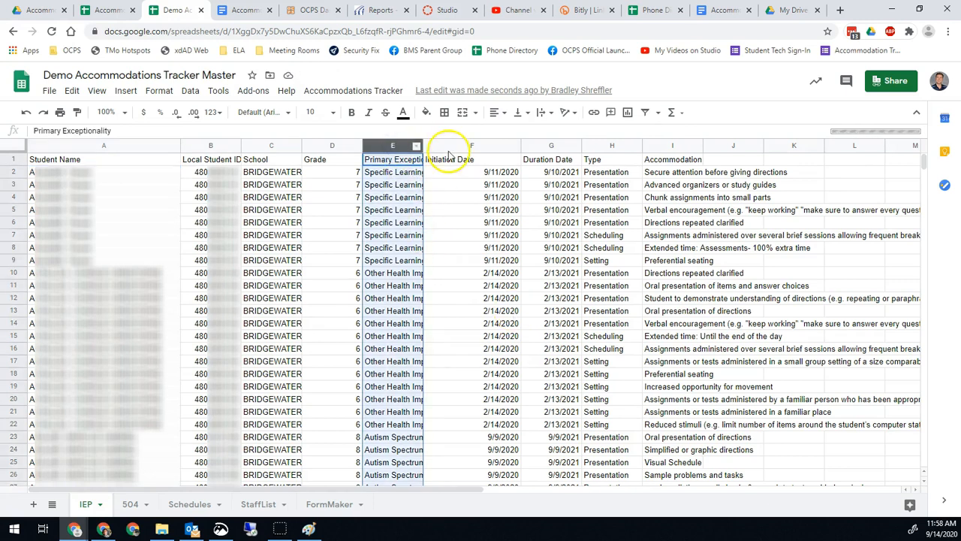
left_click(550, 145, "shift")
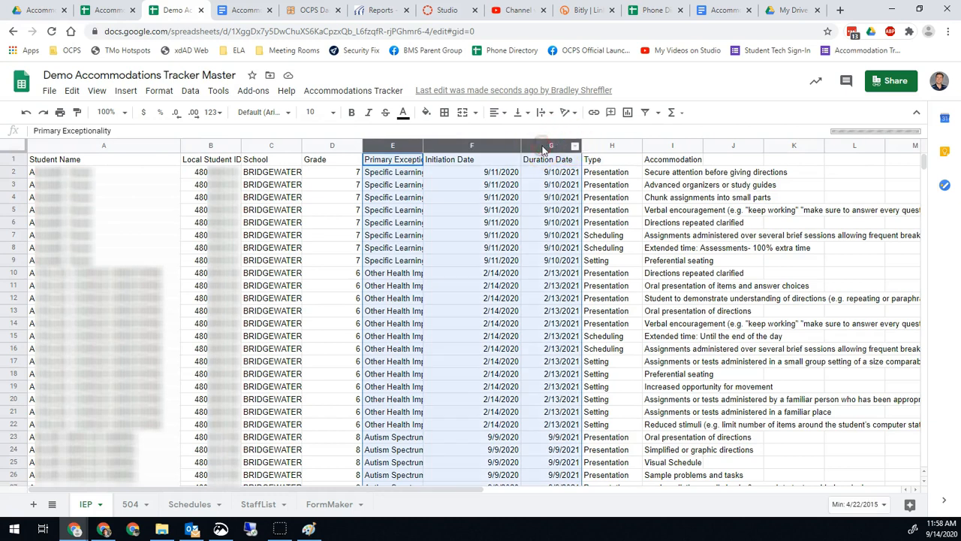
right_click(544, 148)
left_click(590, 237)
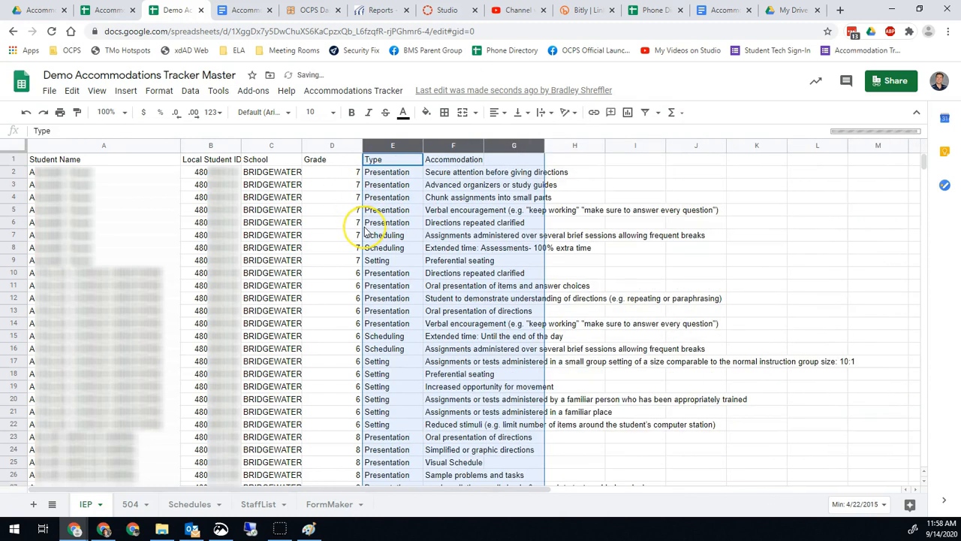
left_click(321, 226)
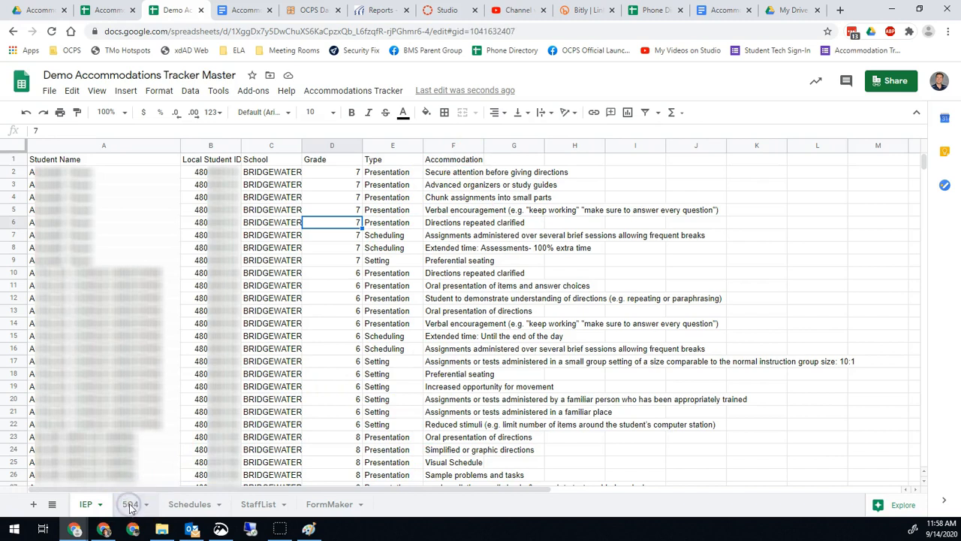
left_click(130, 505)
Import 504.csv from Downloads into the 504 sheet, replacing the current sheet.
left_click(47, 91)
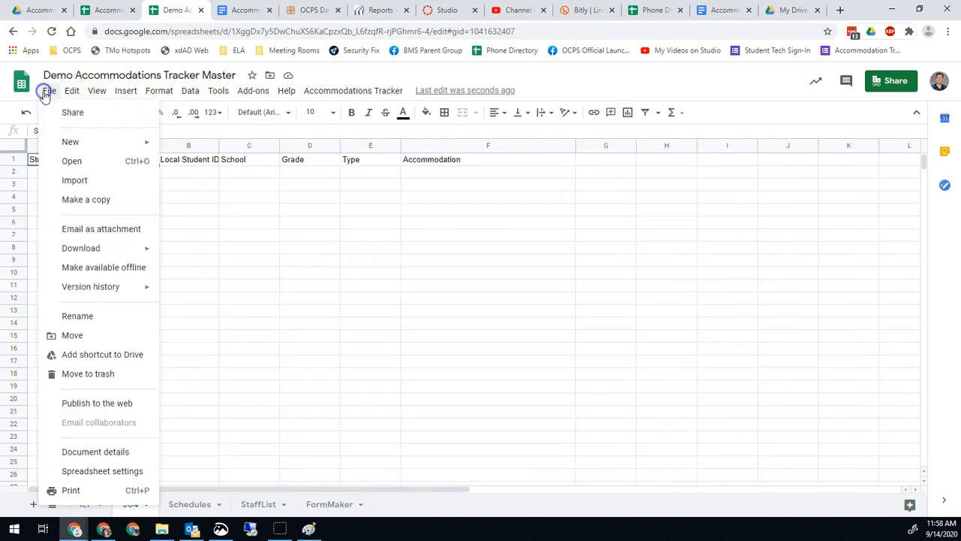
left_click(75, 180)
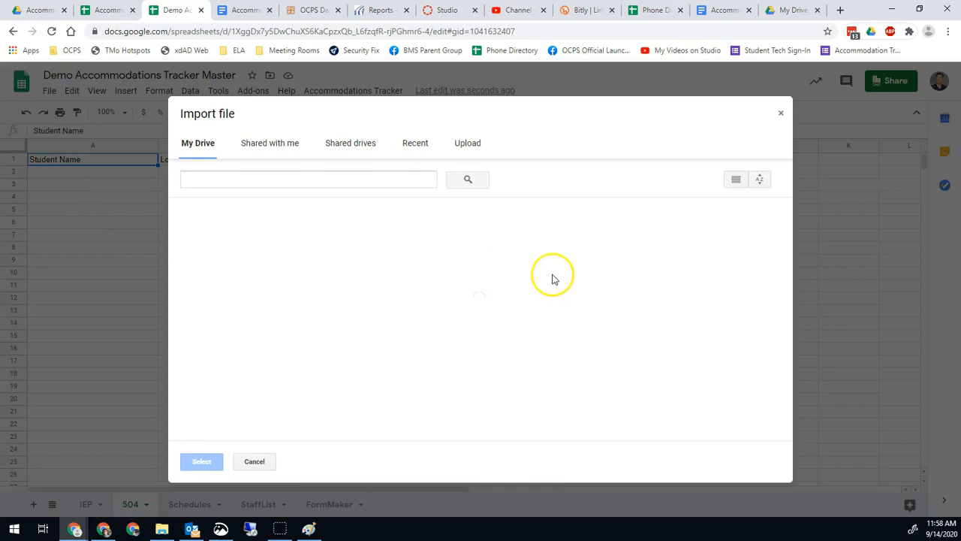
left_click(469, 142)
left_click(458, 319)
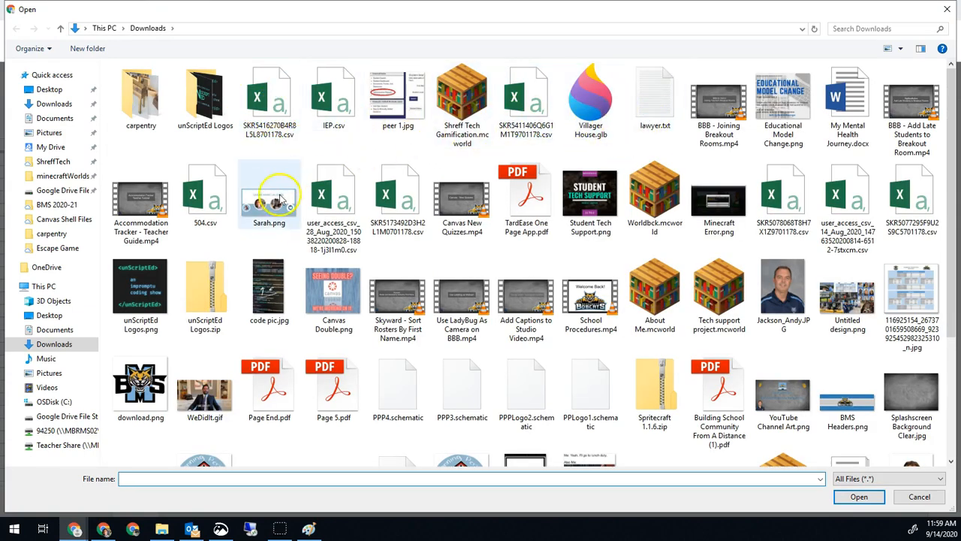
double_click(209, 192)
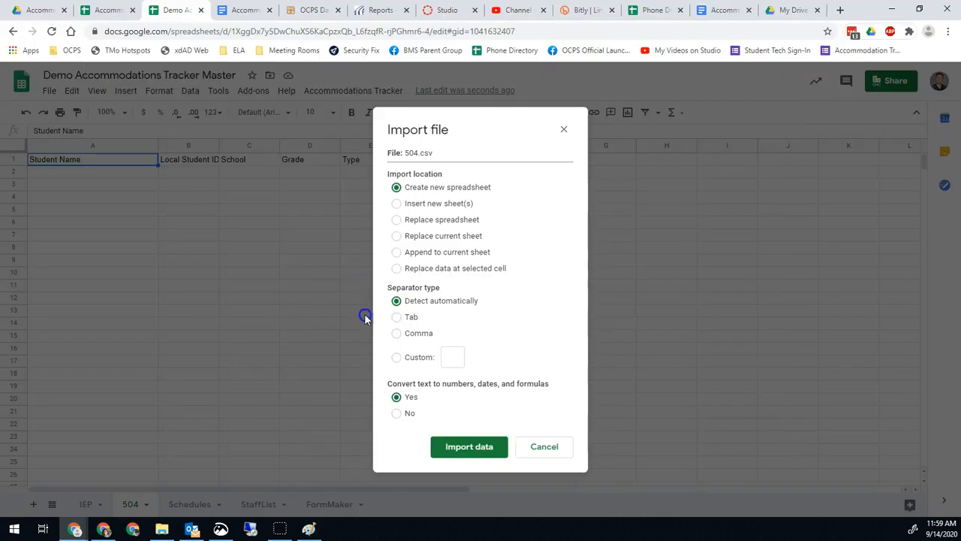
left_click(422, 238)
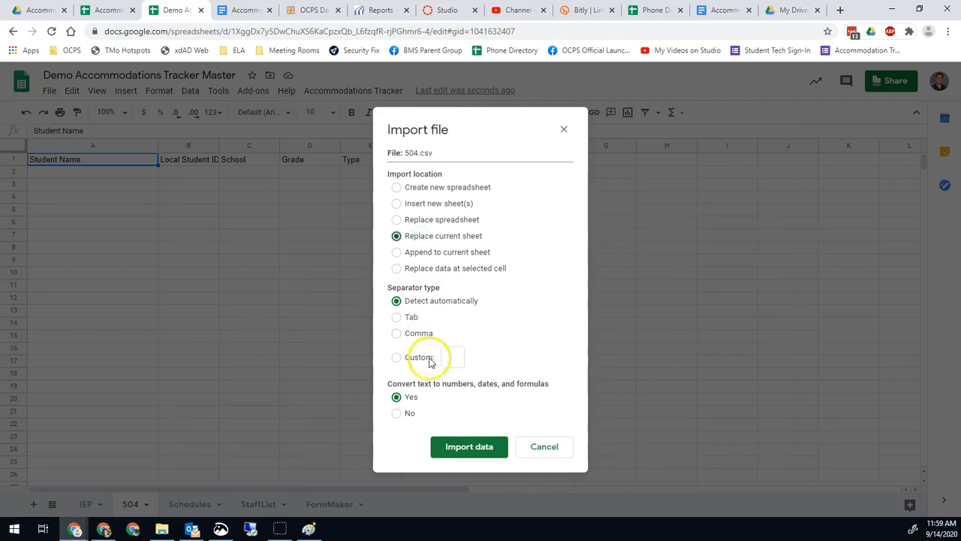
left_click(455, 450)
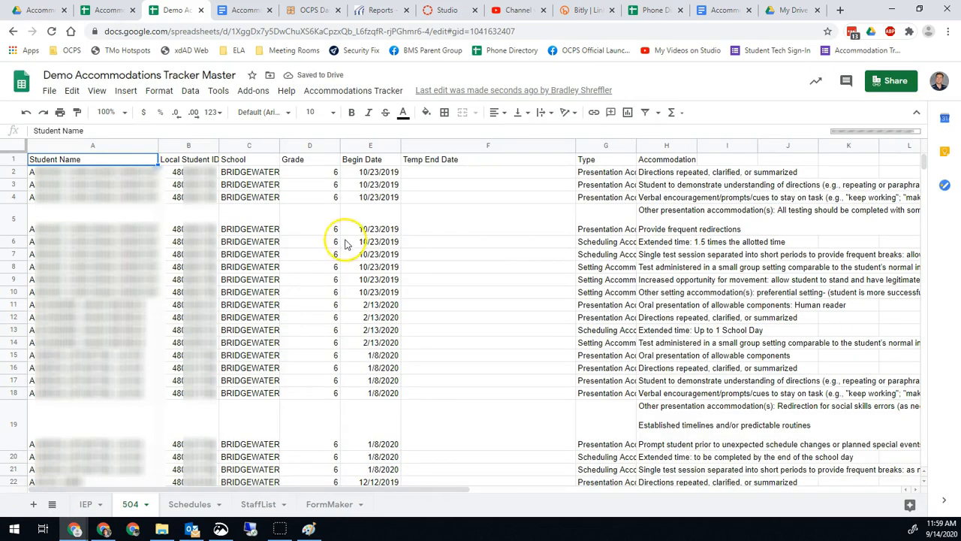
Delete the Begin Date and Temp End Date columns (E–F) from 504, then go to StaffList.
left_click(367, 144)
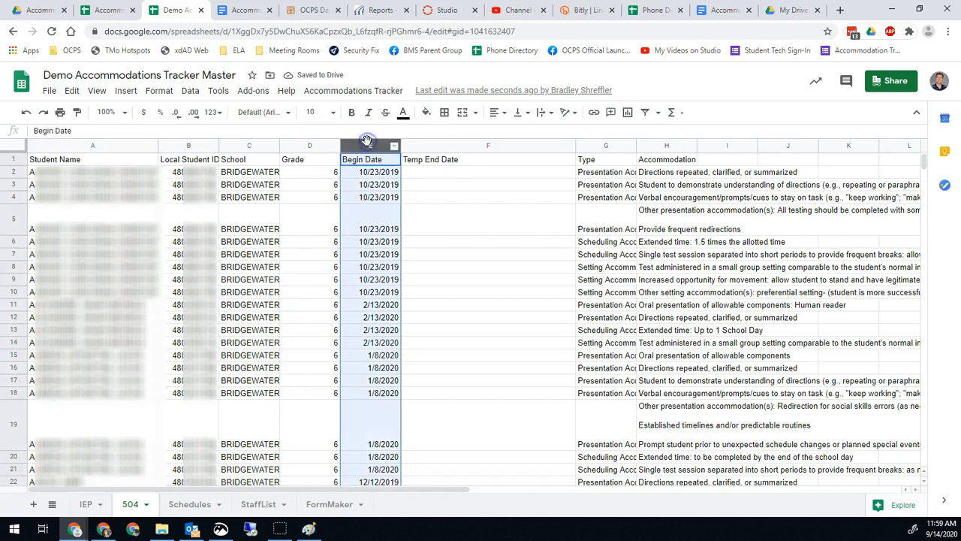
left_click(474, 144, "shift")
right_click(474, 142)
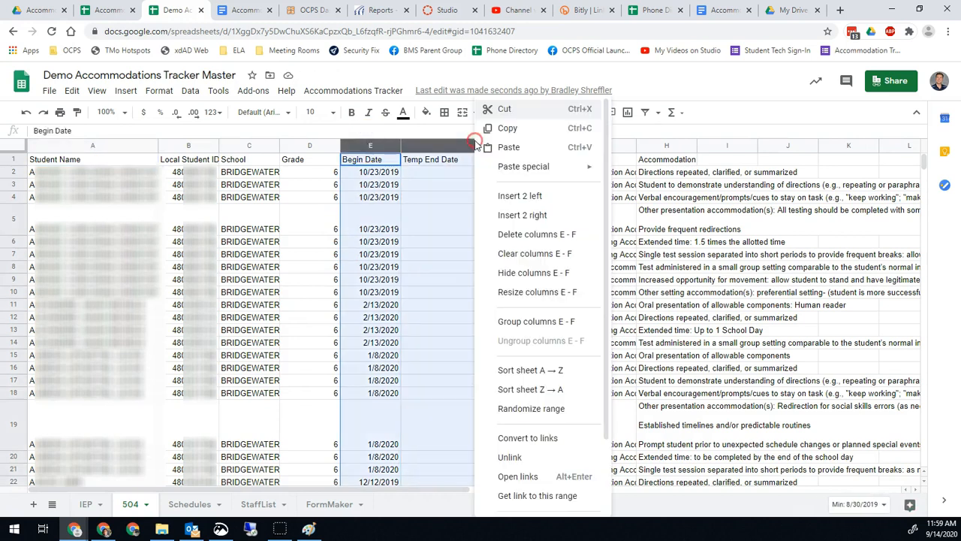
left_click(505, 234)
left_click(247, 185)
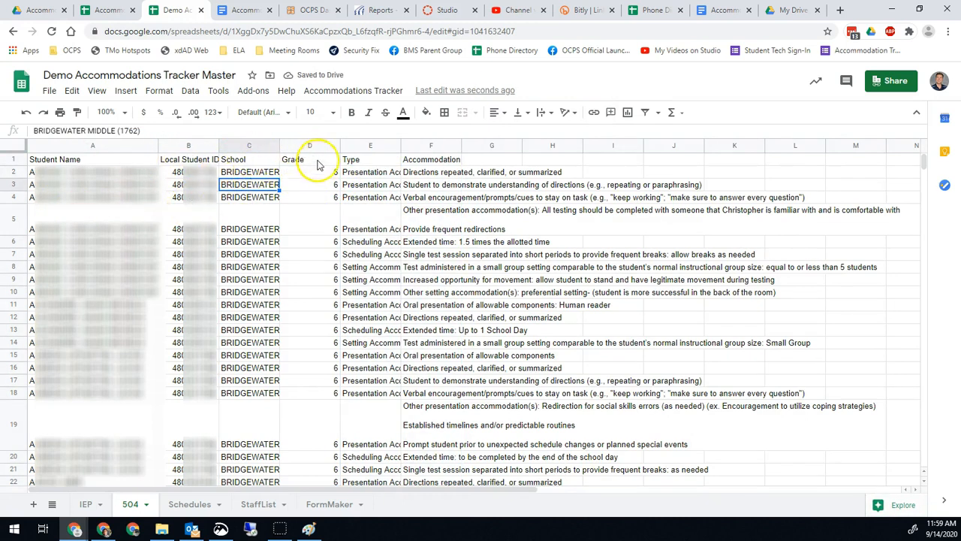
left_click(88, 507)
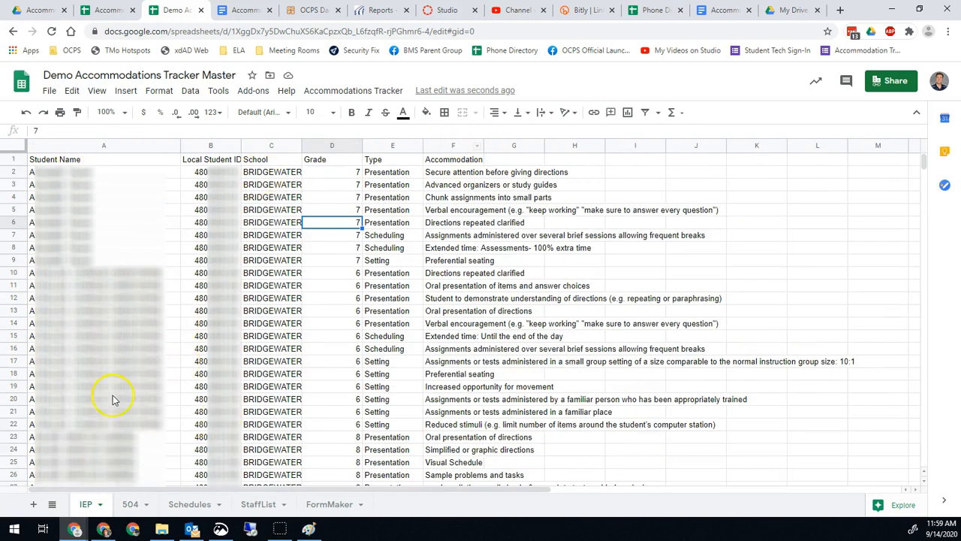
left_click(265, 506)
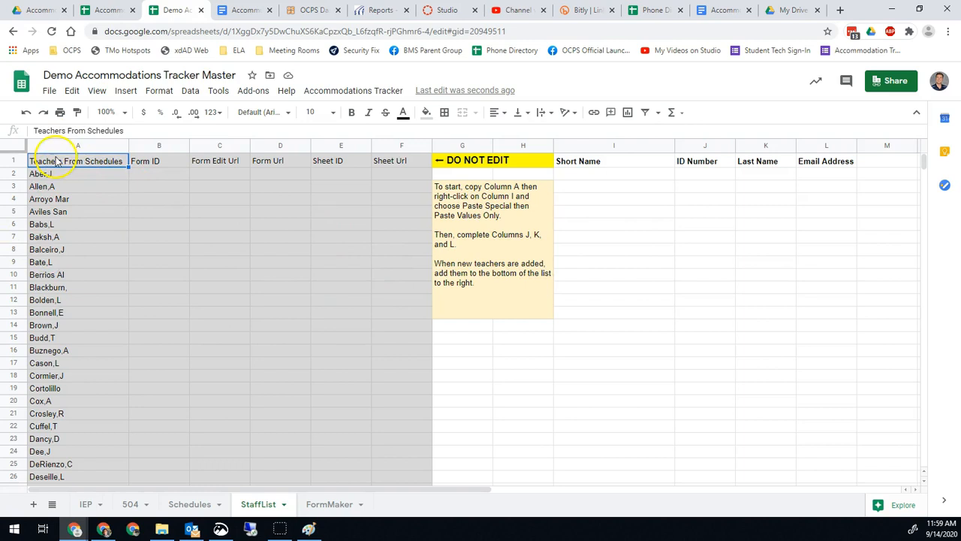
Copy the column A teacher names and paste them into column I as values only.
left_click(79, 146)
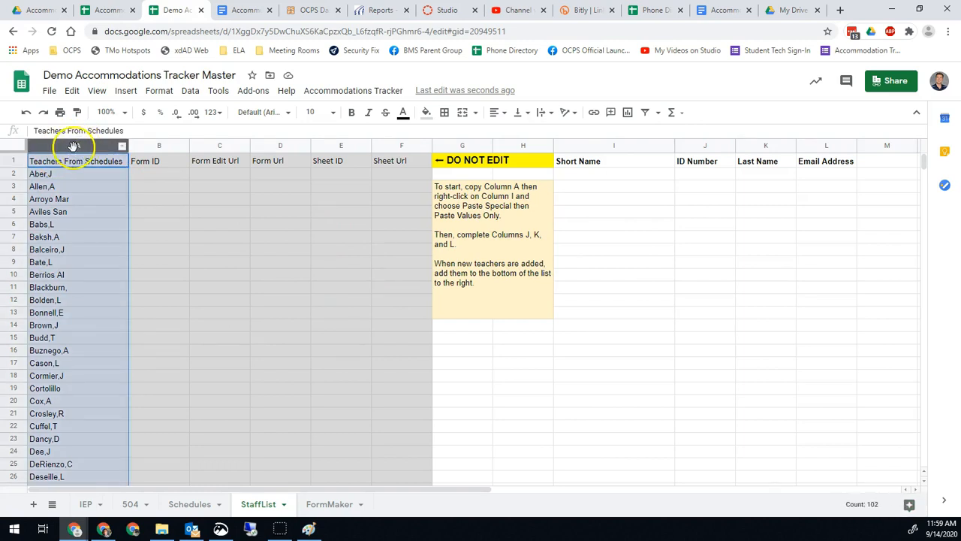
right_click(66, 145)
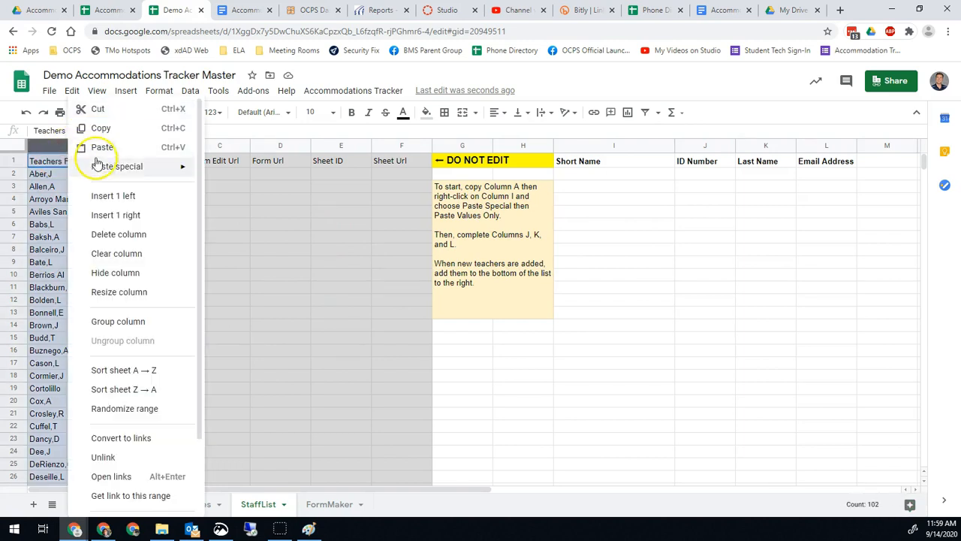
left_click(103, 129)
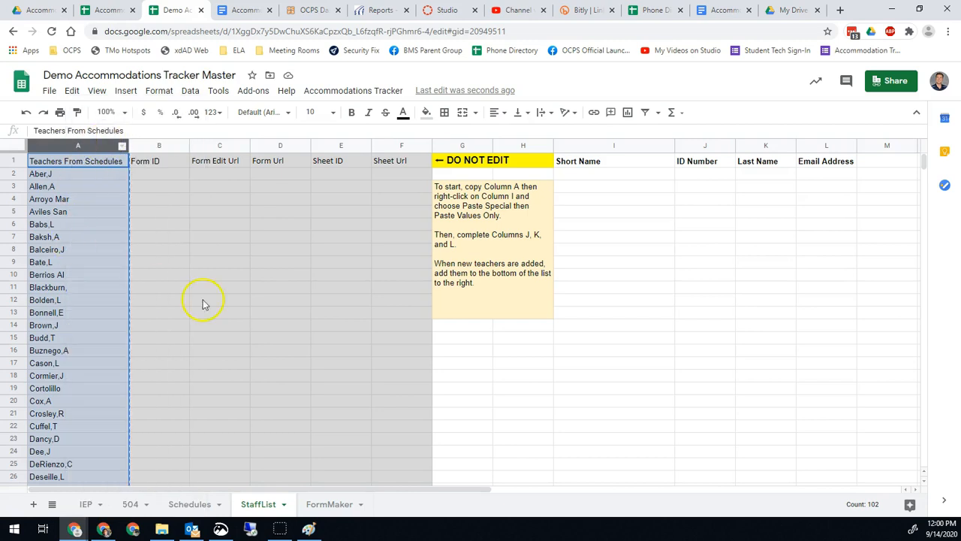
left_click(610, 161)
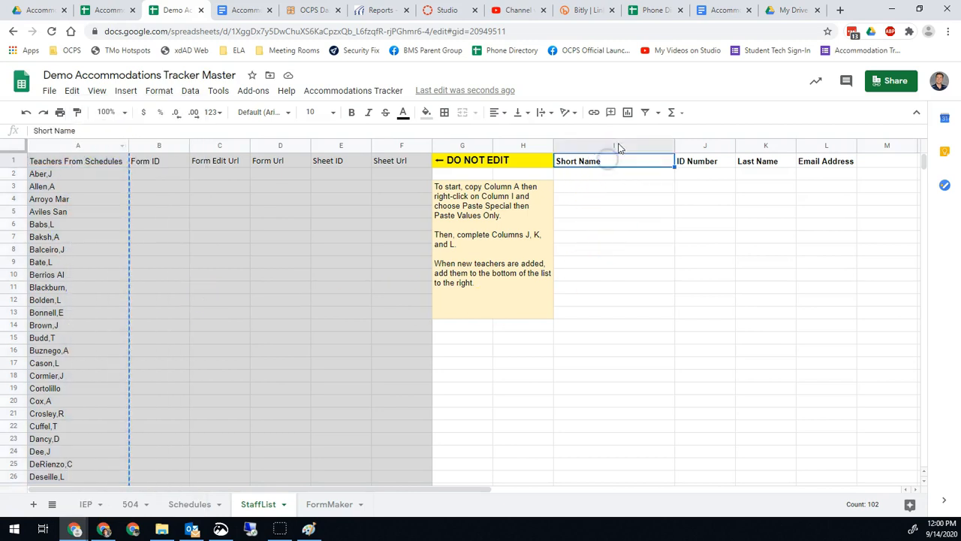
right_click(615, 147)
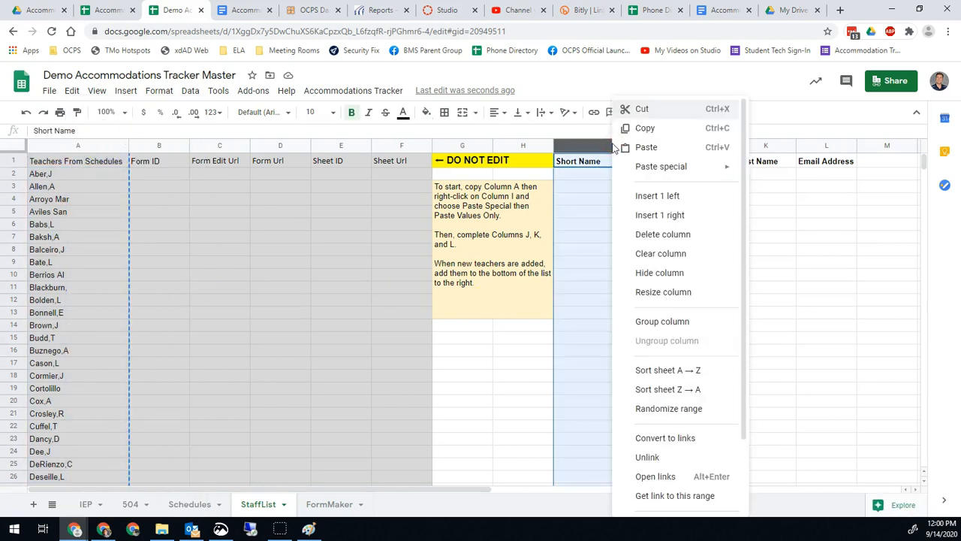
mouse_move(698, 173)
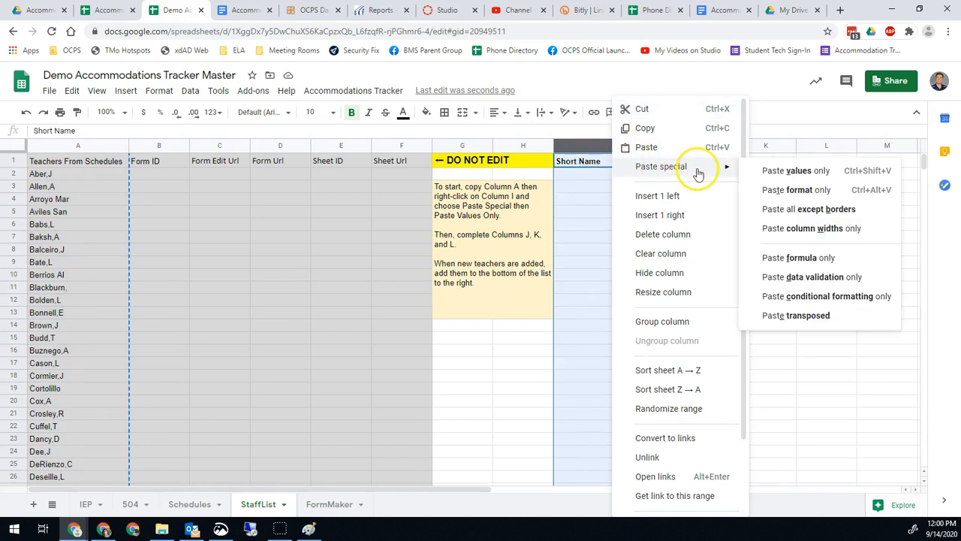
left_click(802, 175)
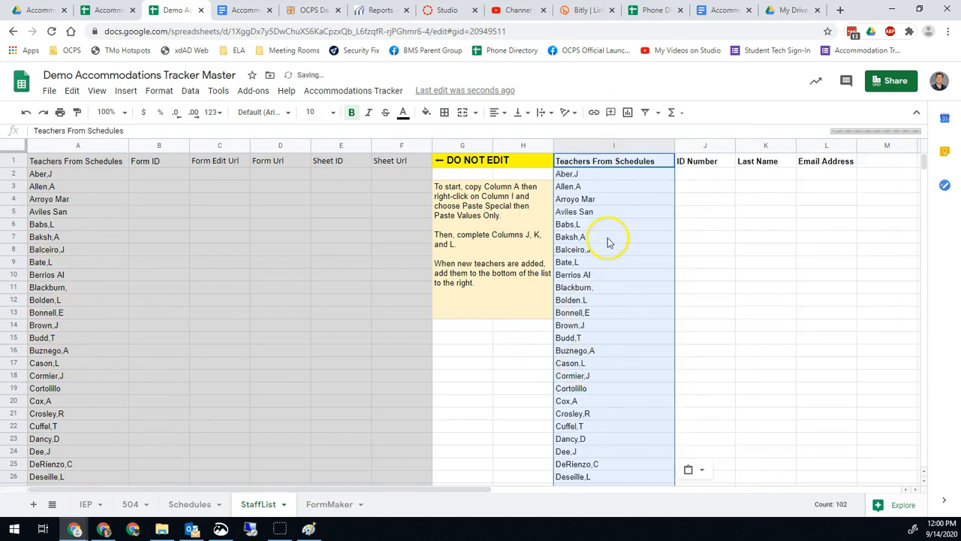
left_click(610, 174)
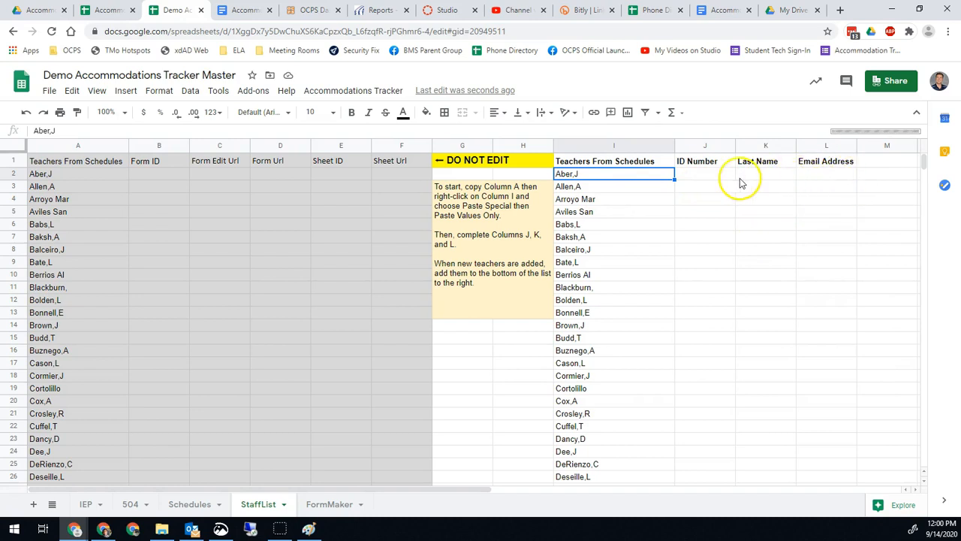
left_click(831, 178)
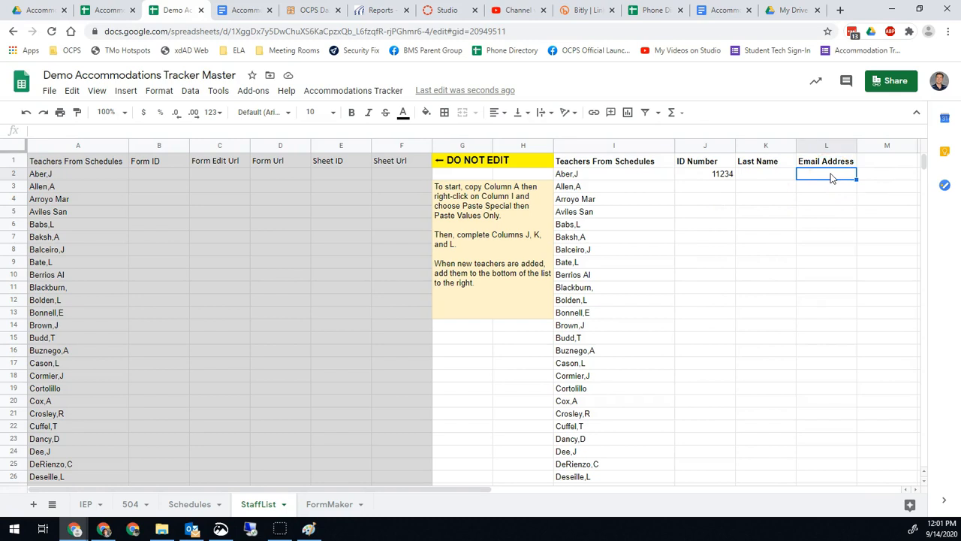
type("=")
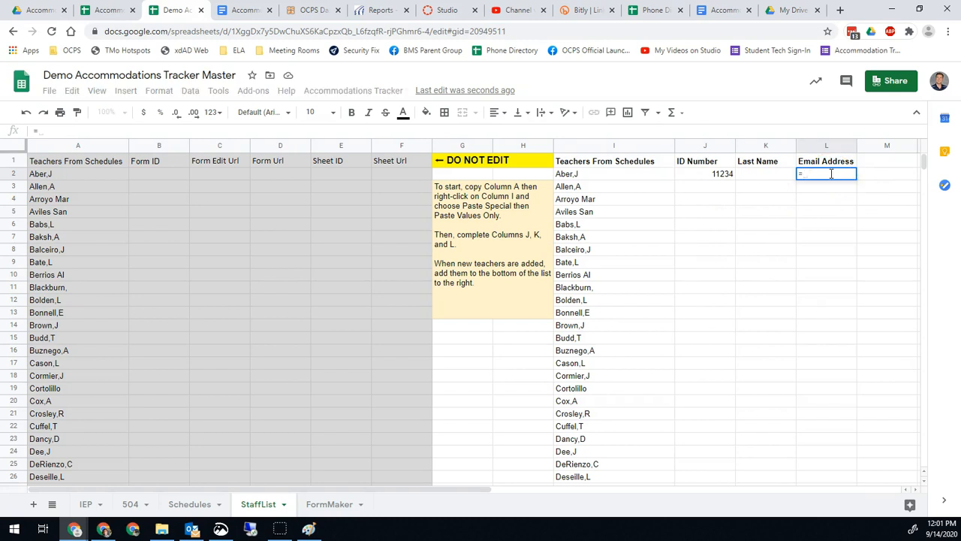
type("J2&\"@ocps.net")
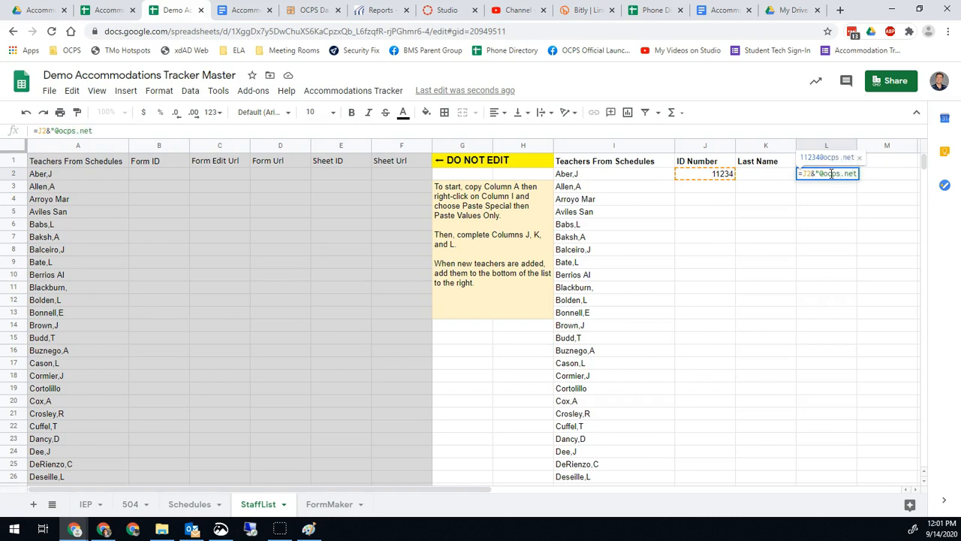
key("Return")
left_click(823, 176)
left_click(724, 178)
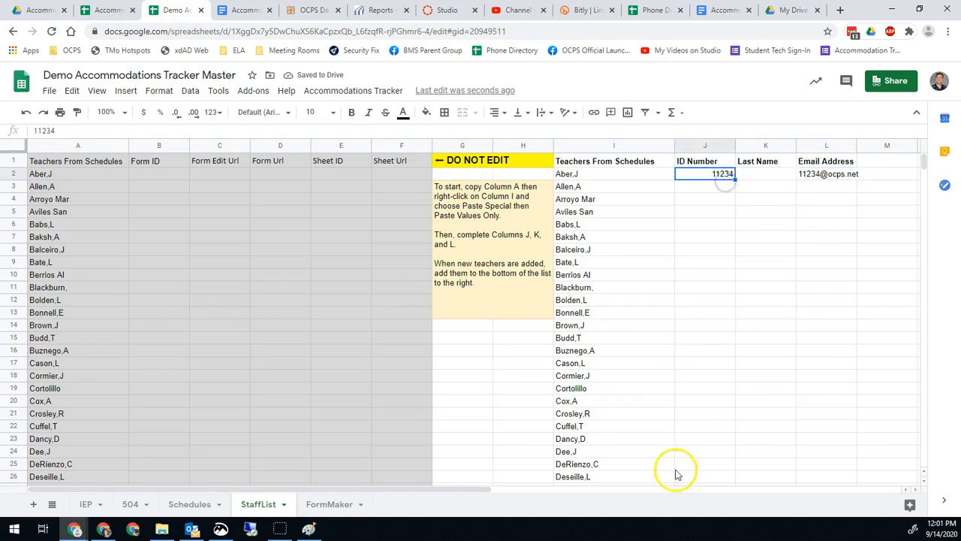
left_click(829, 176)
left_click_drag(856, 180, 850, 473)
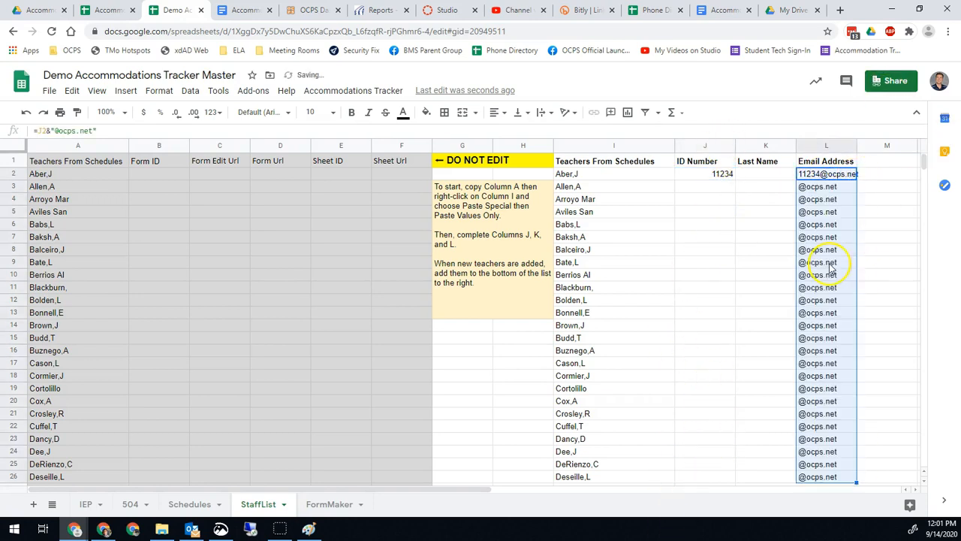
left_click(727, 194)
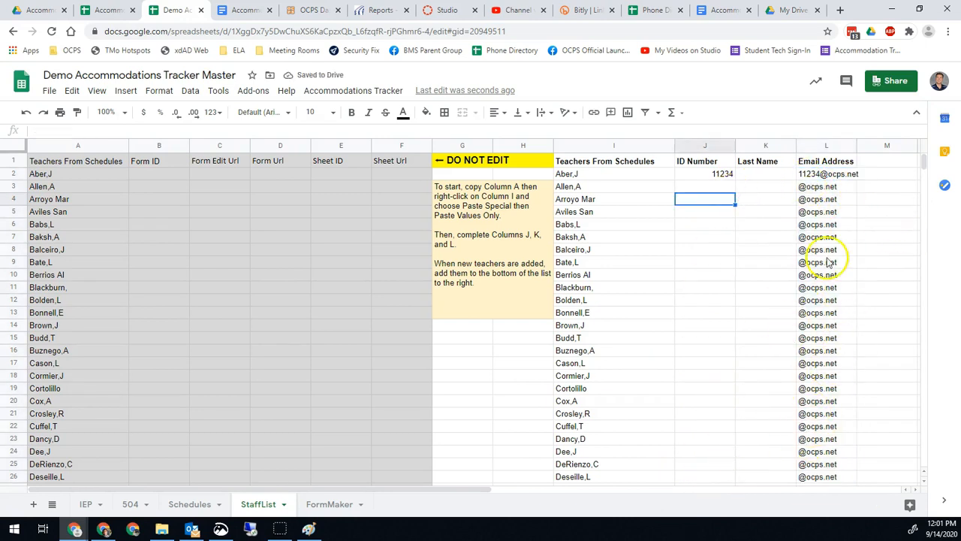
left_click(762, 174)
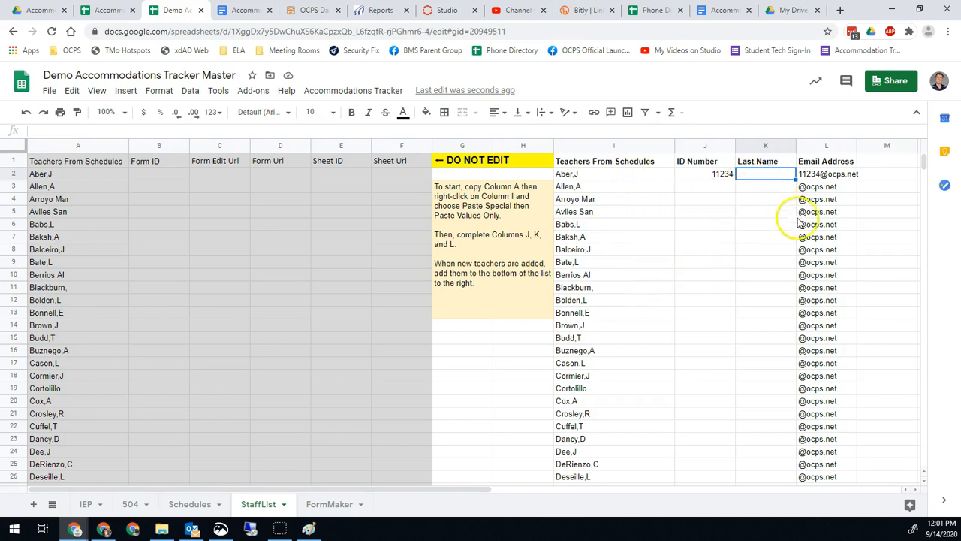
scroll(723, 391, "down", 5)
Open the spreadsheet's Apps Script editor and dismiss the V8 runtime notice.
scroll(726, 392, "up", 3)
scroll(726, 396, "up", 3)
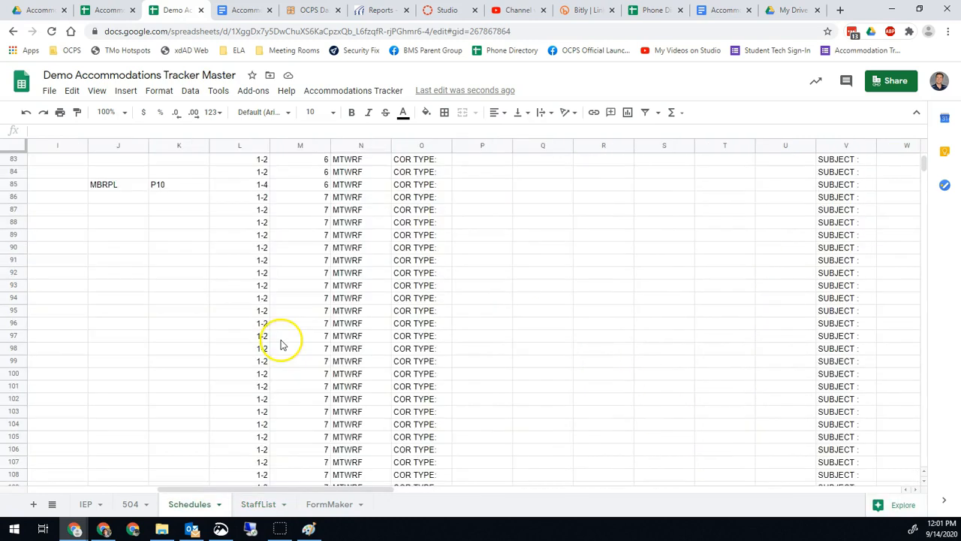
left_click(220, 92)
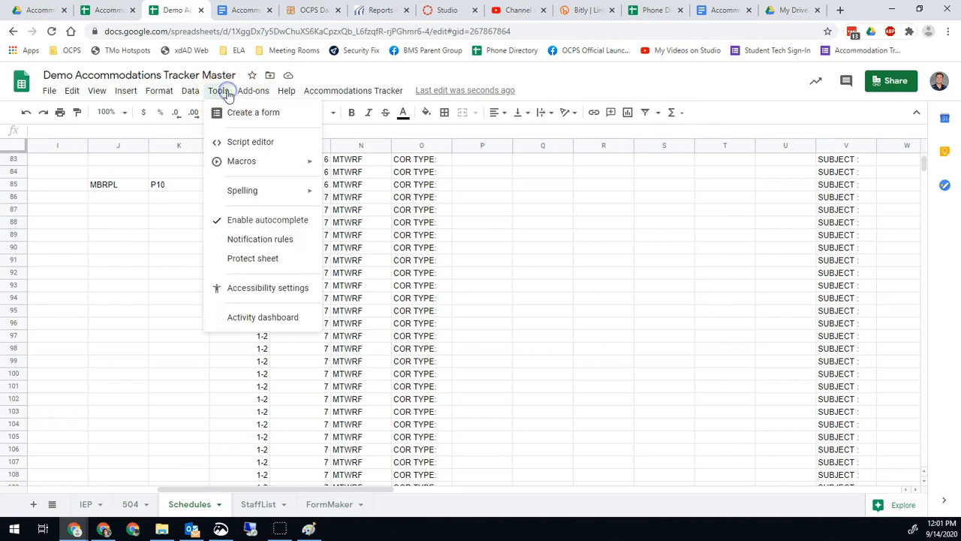
left_click(253, 142)
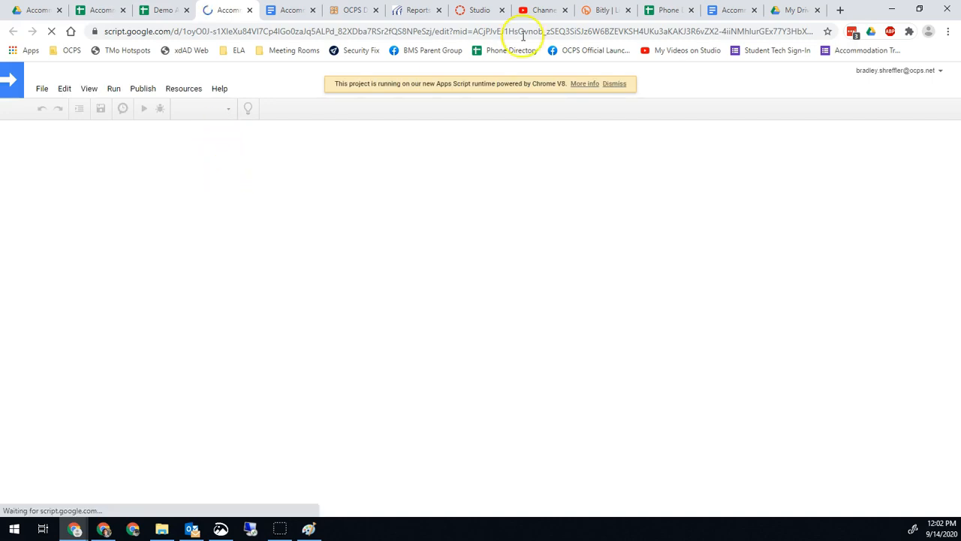
left_click(617, 84)
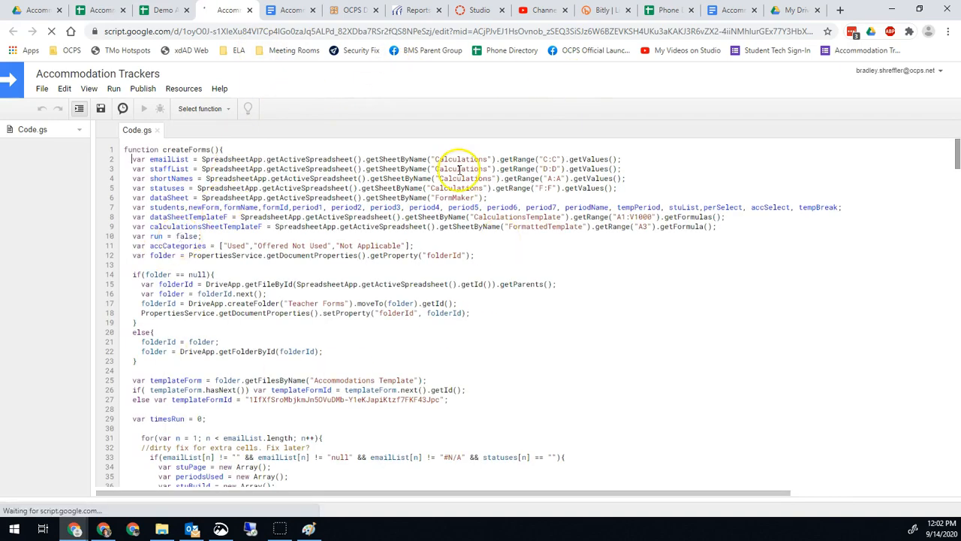
Select the onOpen function and run it.
left_click(217, 111)
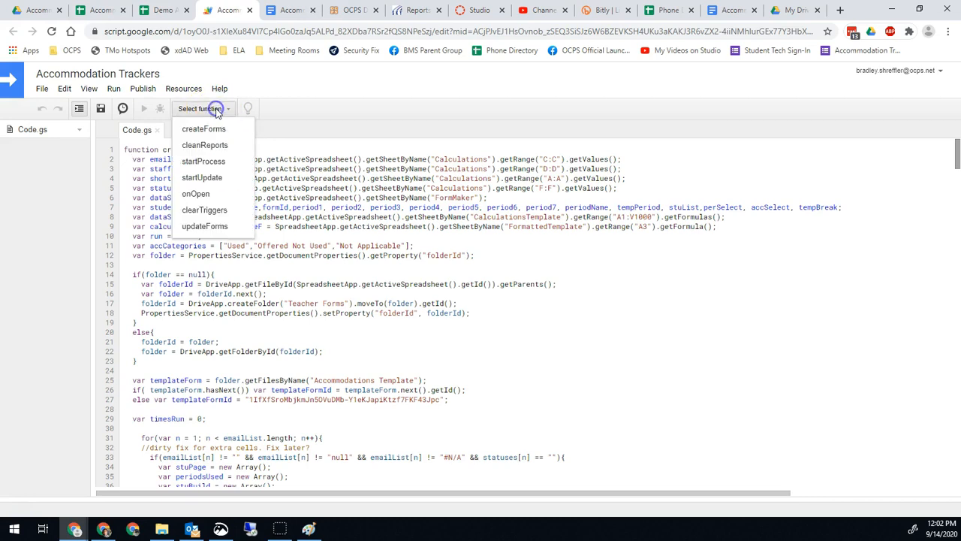
left_click(197, 194)
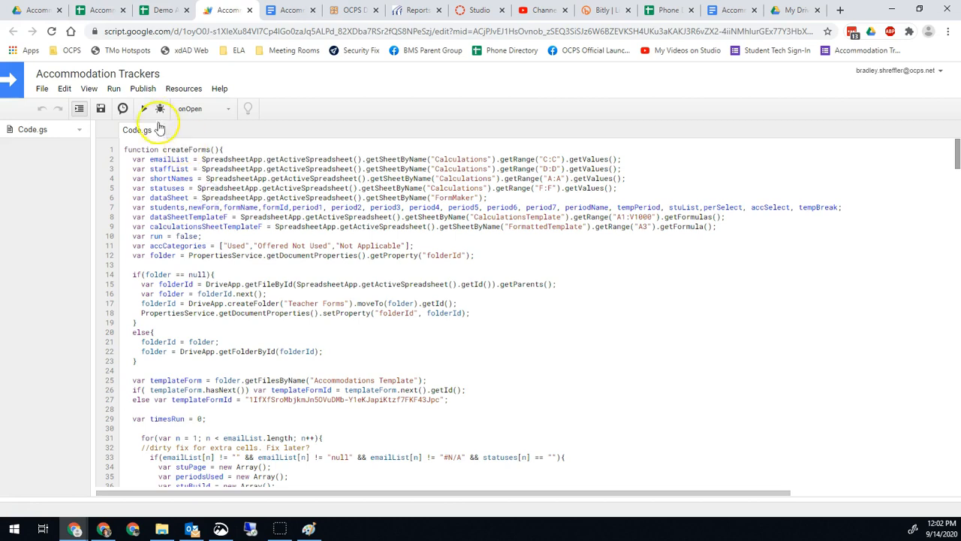
left_click(143, 109)
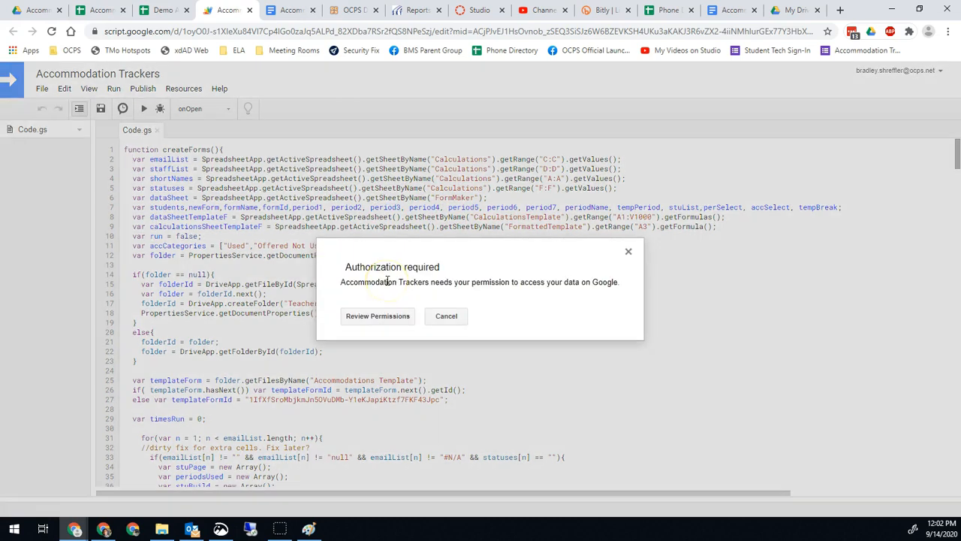
Review permissions, choose the Google account and allow access, then close the script editor.
left_click(385, 318)
left_click_drag(702, 130, 368, 118)
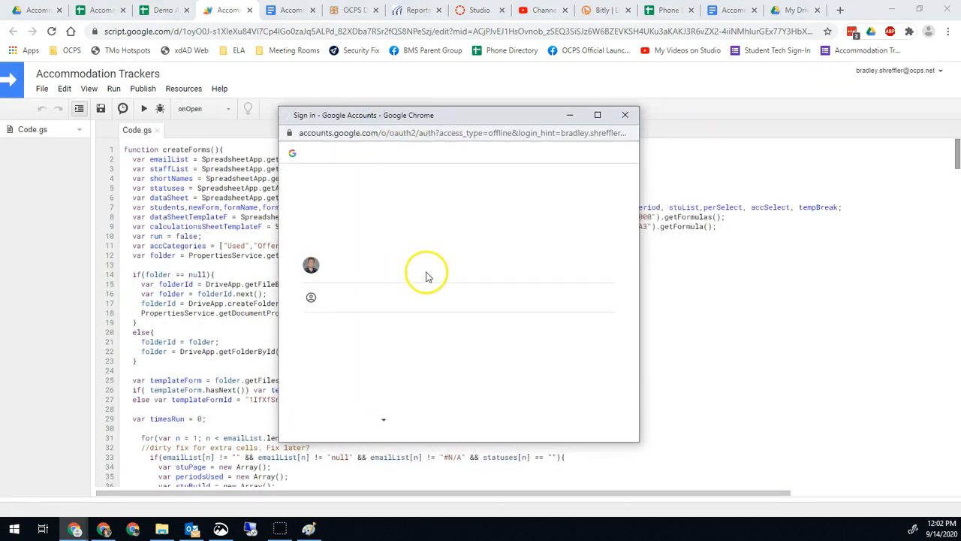
left_click(375, 272)
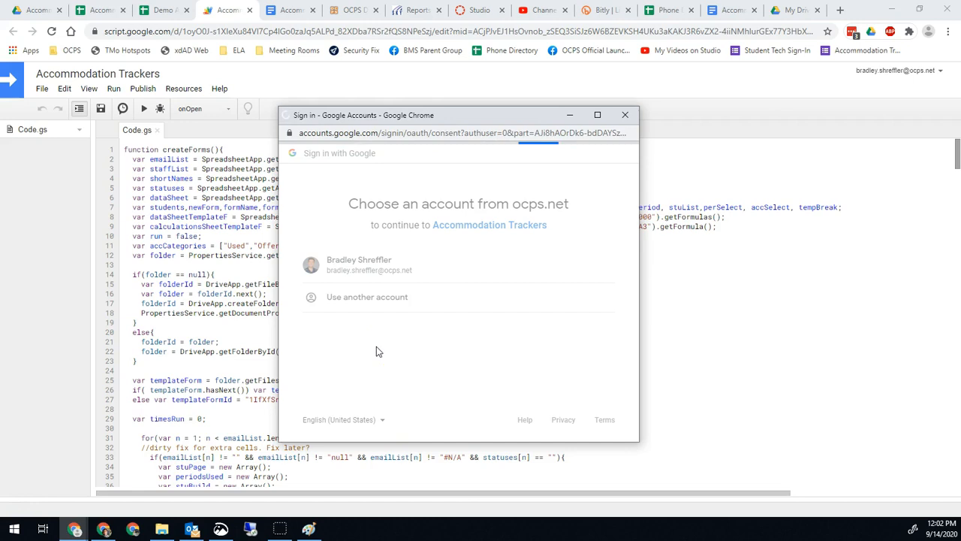
scroll(368, 319, "down", 3)
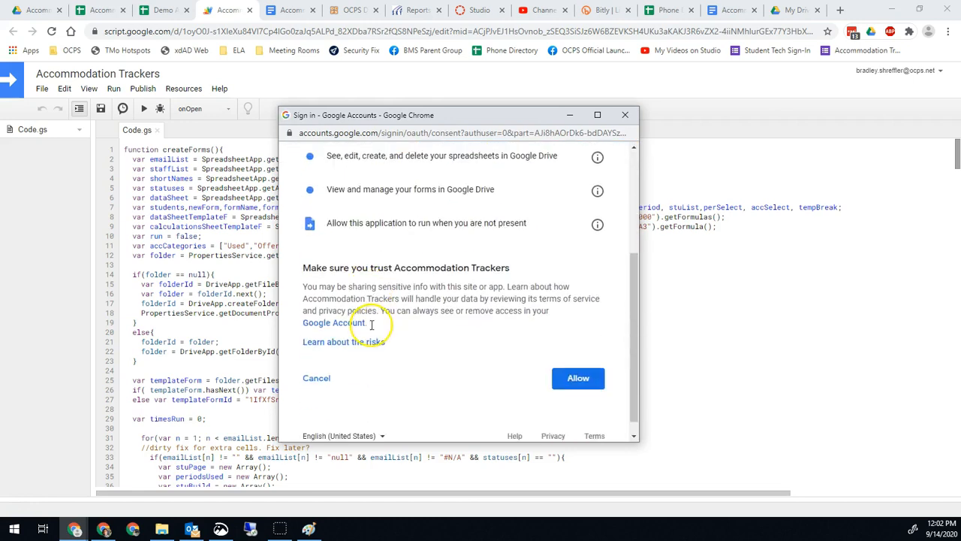
left_click(577, 380)
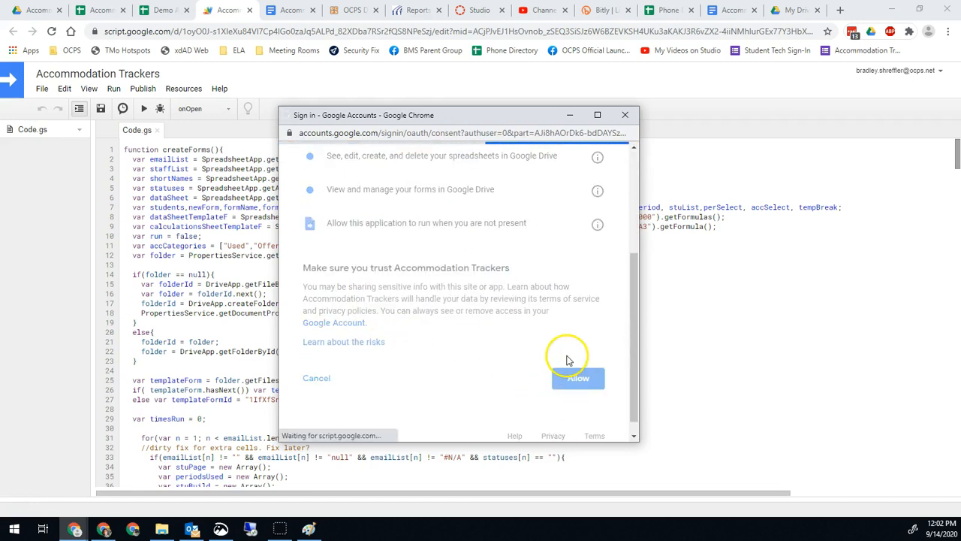
left_click(489, 316)
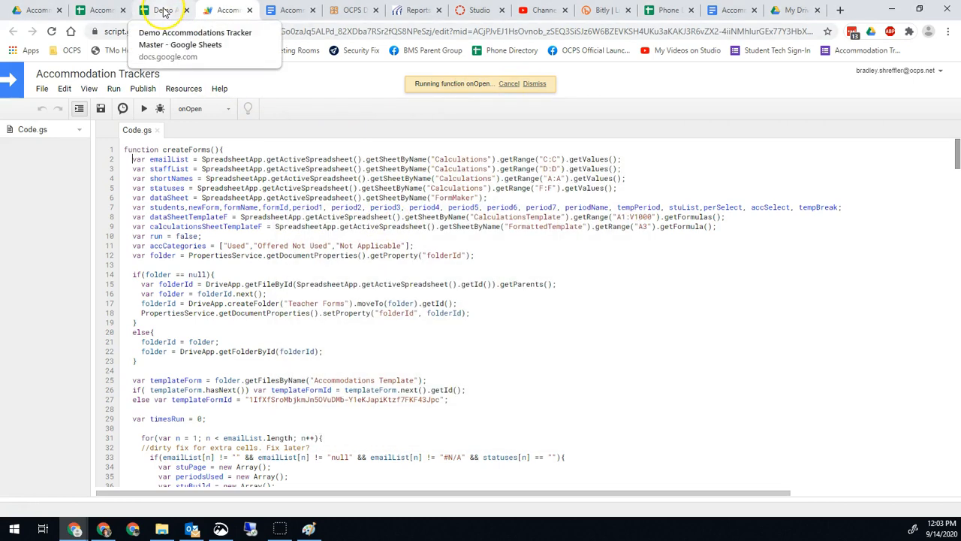
left_click(250, 11)
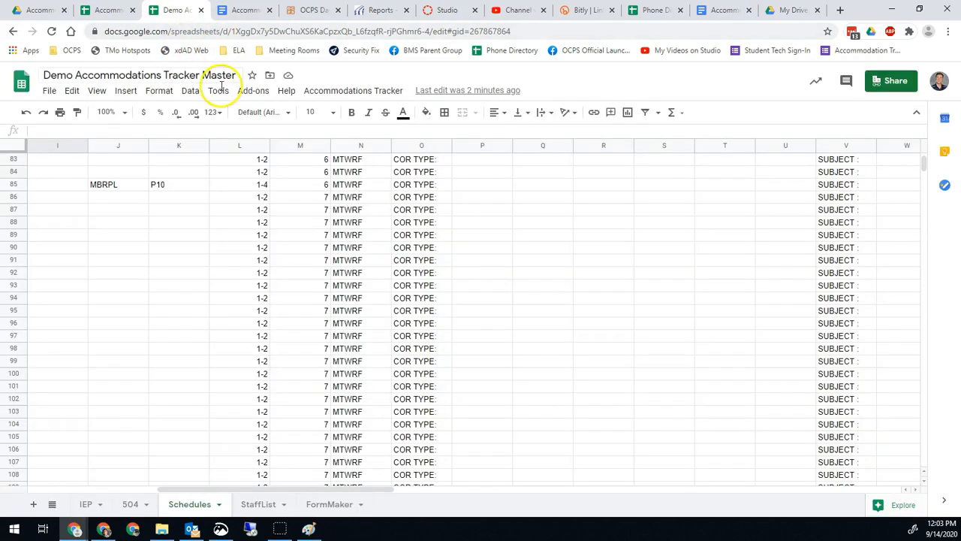
left_click(344, 89)
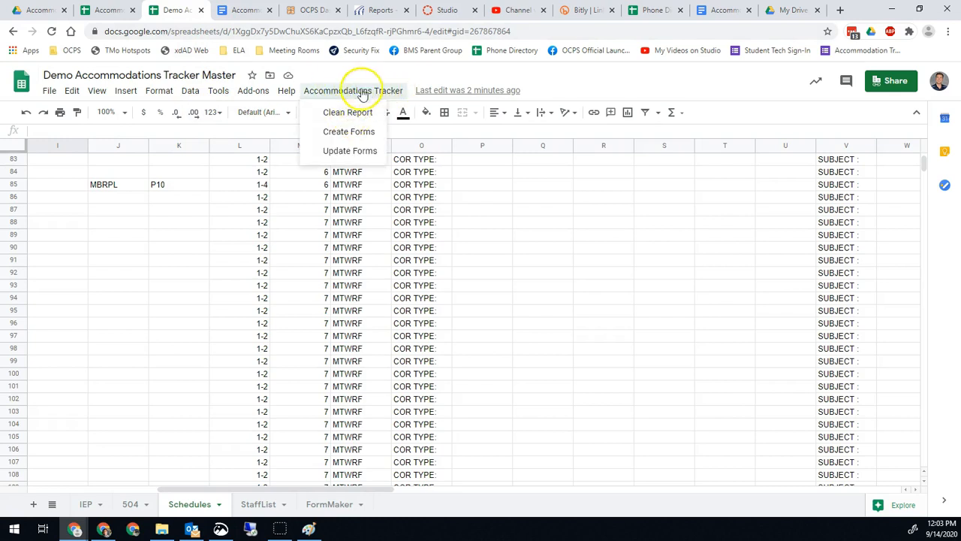
left_click(353, 117)
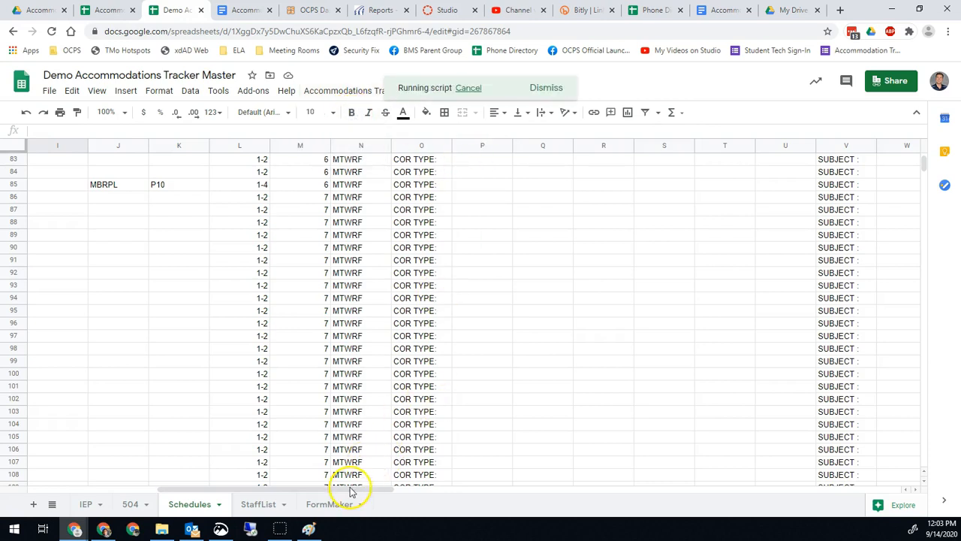
left_click_drag(350, 489, 607, 466)
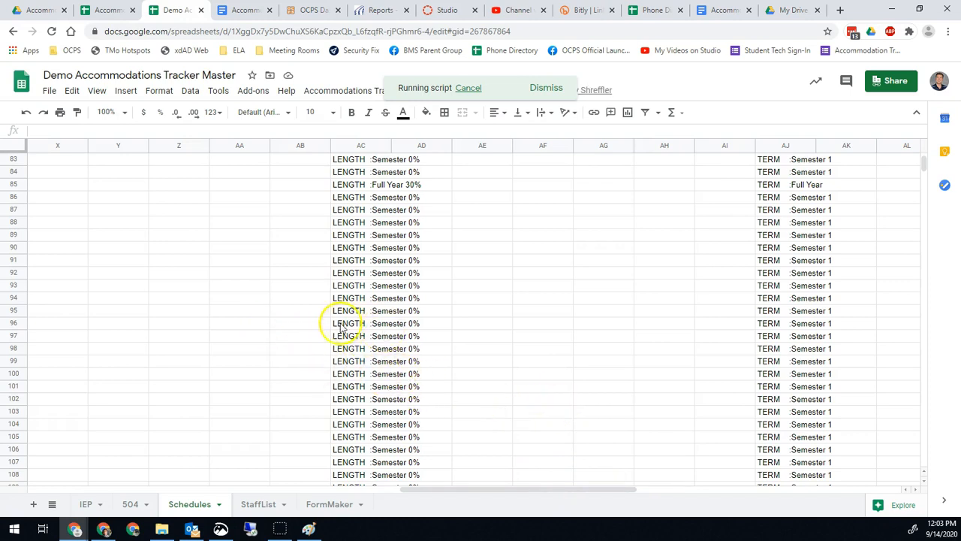
left_click(409, 375)
scroll(444, 388, "down", 1)
scroll(503, 375, "up", 2)
scroll(503, 375, "up", 3)
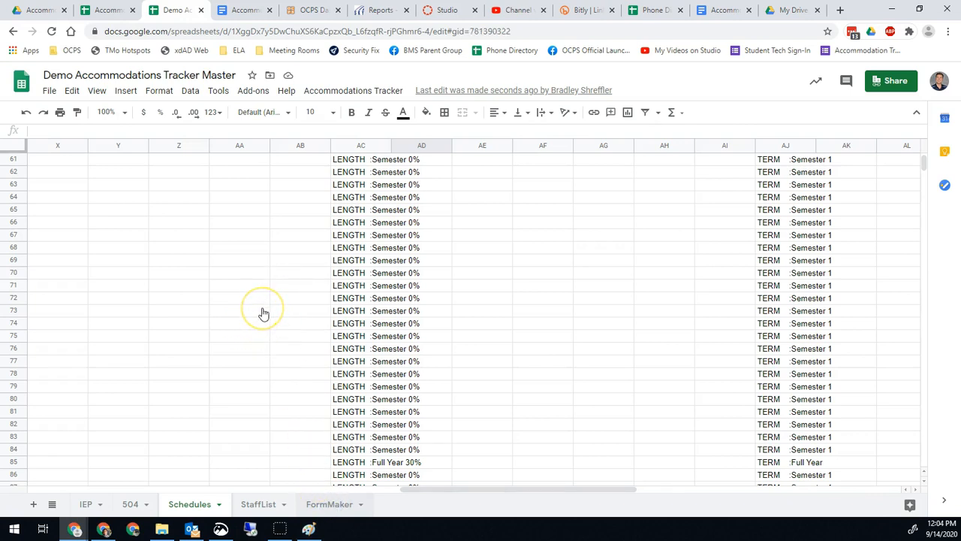
On FormMaker, choose a teacher in B1 and review their listed students and accommodations.
left_click(334, 507)
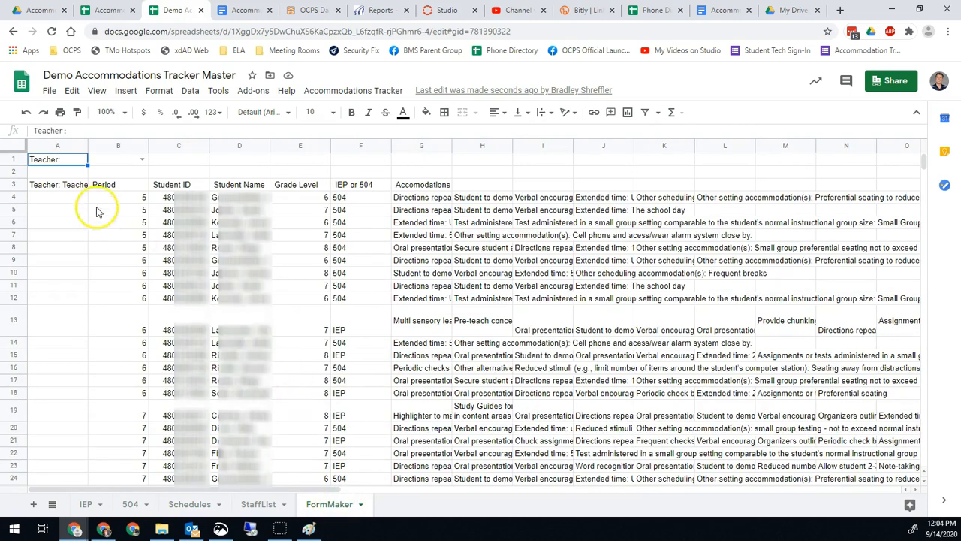
left_click(142, 161)
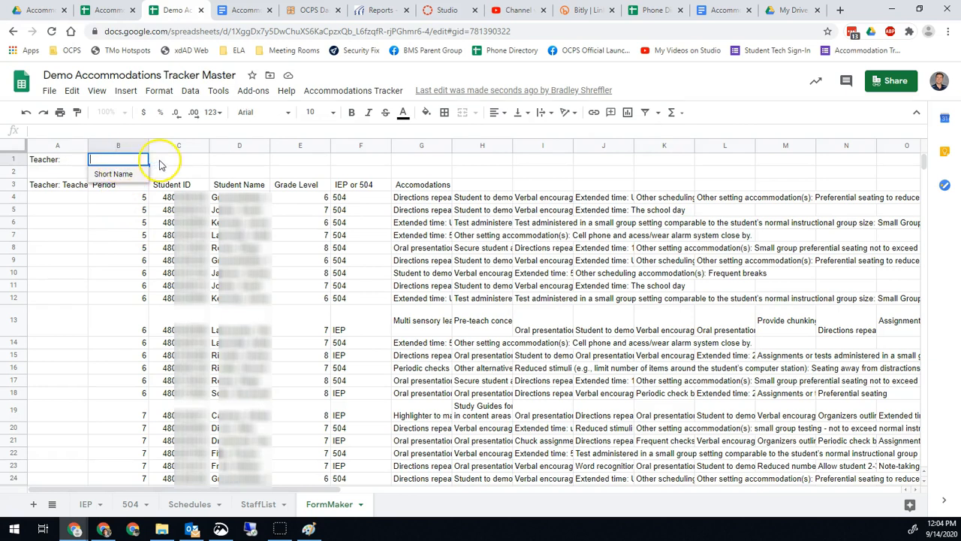
left_click(158, 162)
left_click(142, 160)
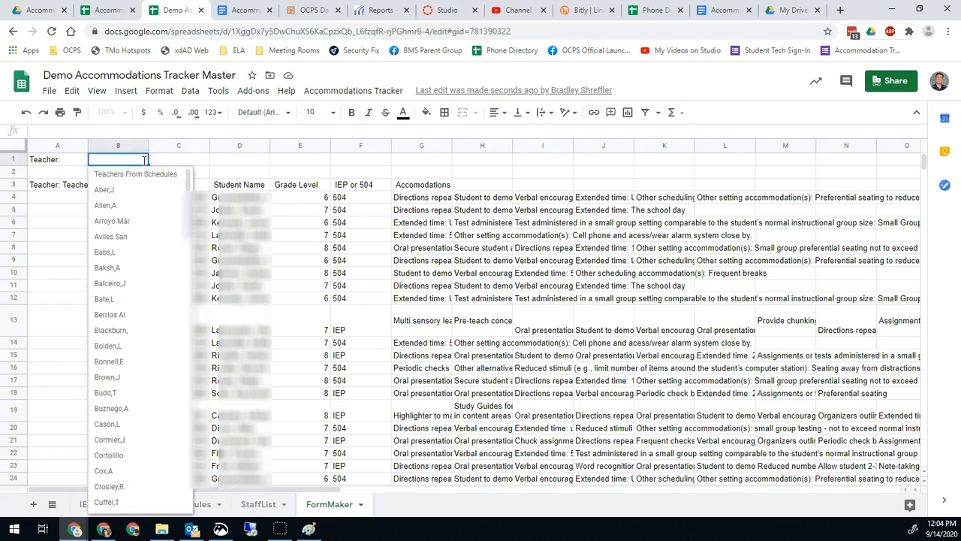
scroll(124, 363, "down", 3)
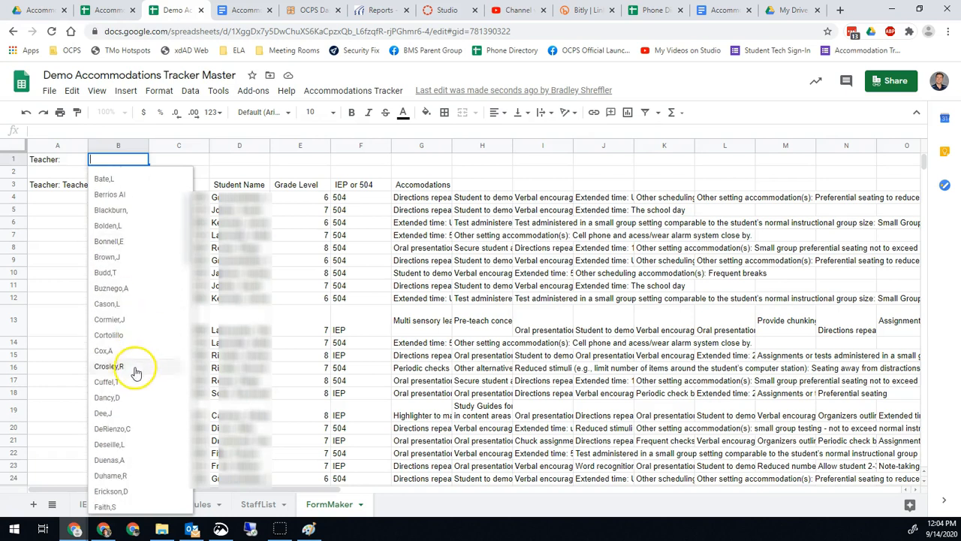
scroll(124, 371, "down", 15)
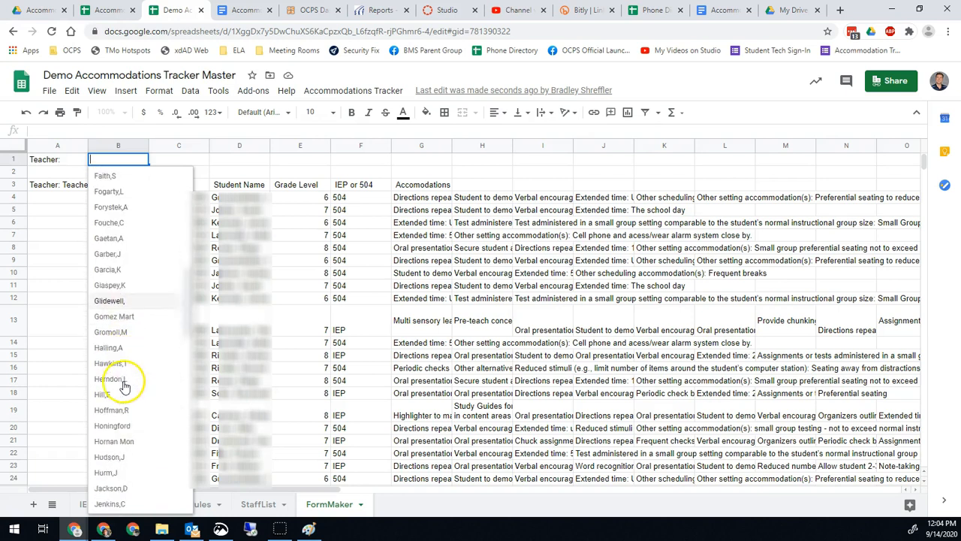
scroll(125, 367, "down", 6)
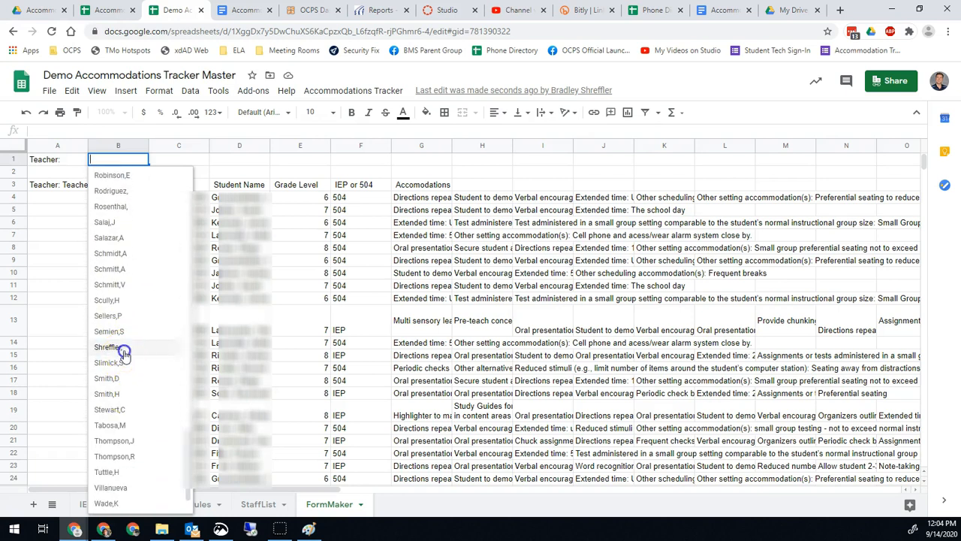
left_click(124, 350)
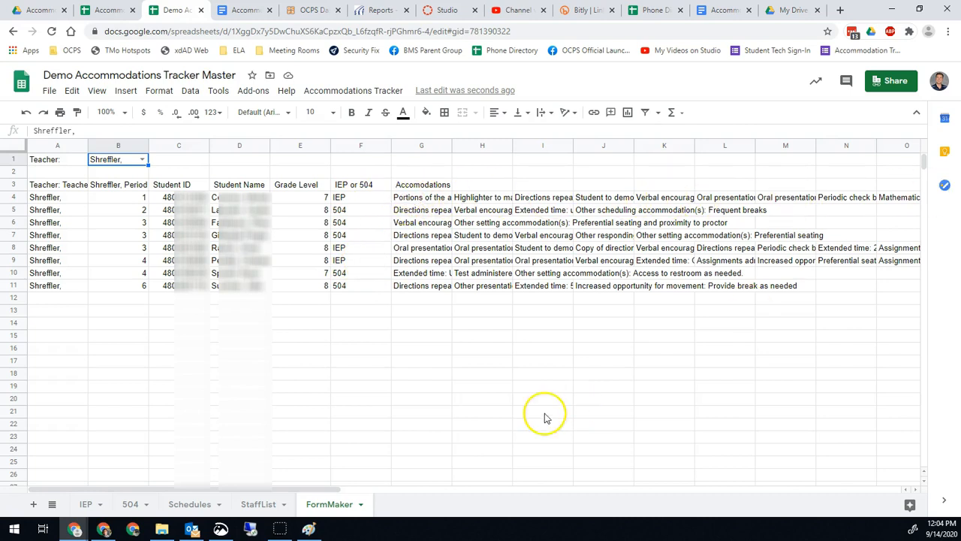
left_click_drag(295, 490, 541, 486)
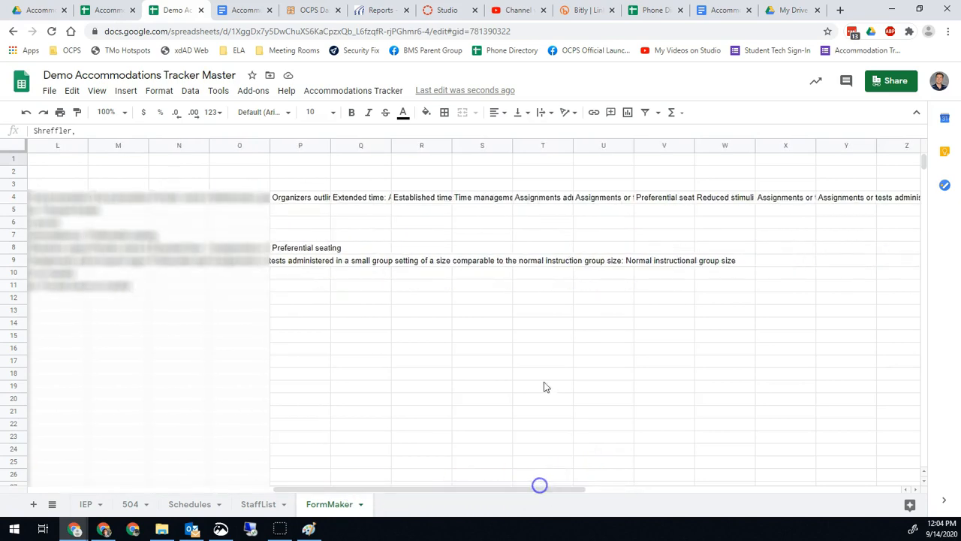
left_click(849, 197)
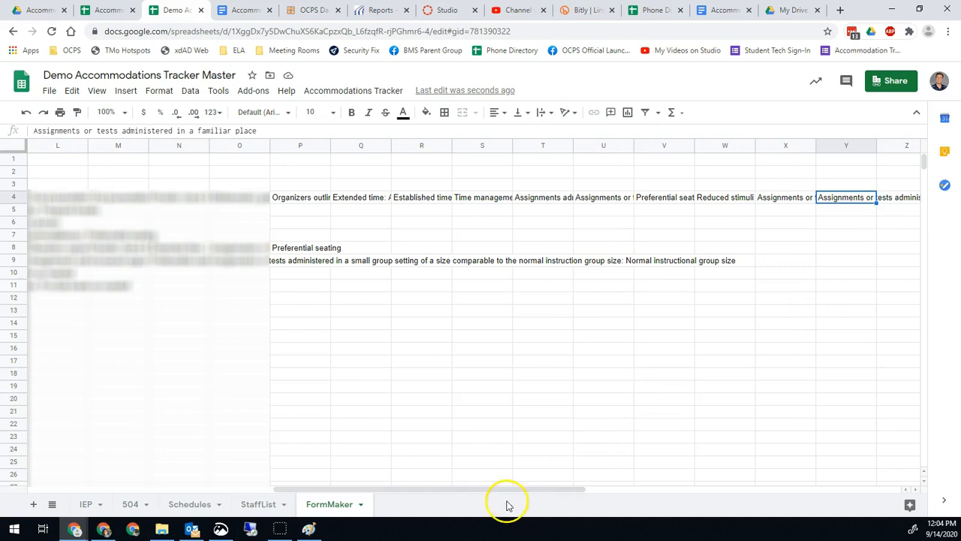
left_click_drag(465, 491, 155, 506)
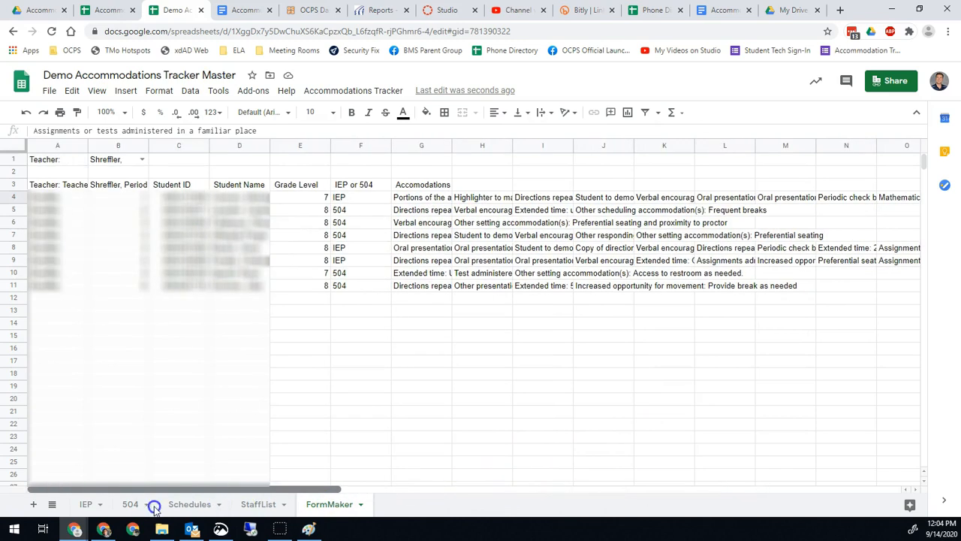
Switch the B1 Teacher field to a different teacher.
left_click(142, 159)
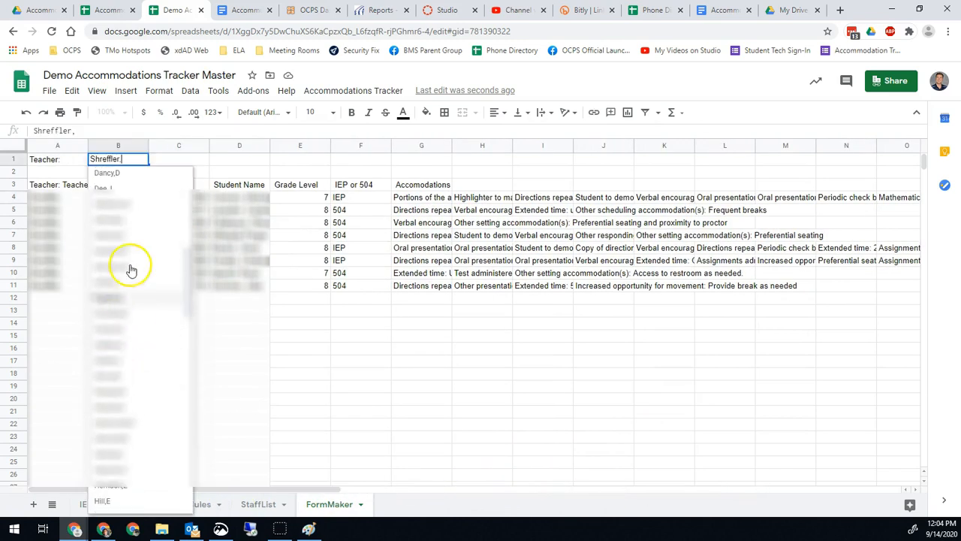
left_click(129, 261)
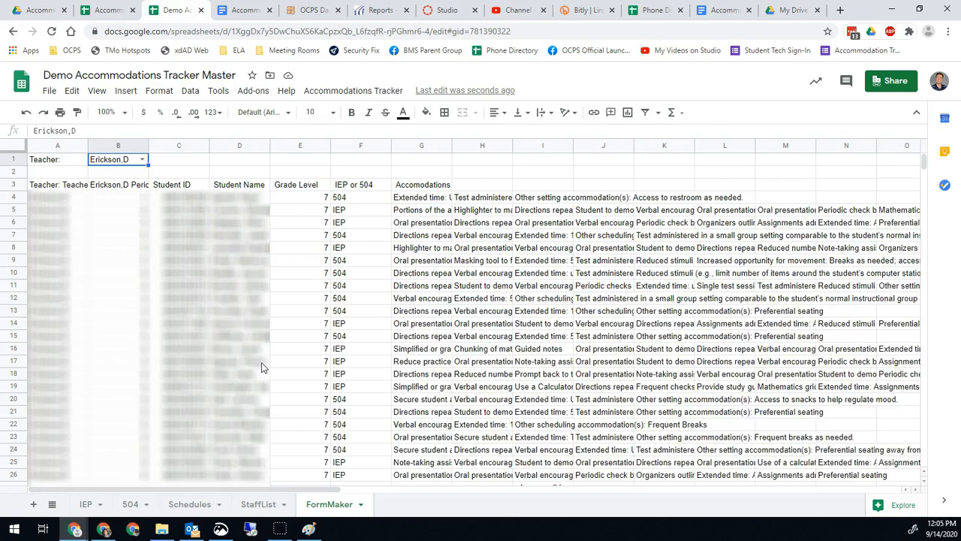
left_click_drag(268, 489, 183, 478)
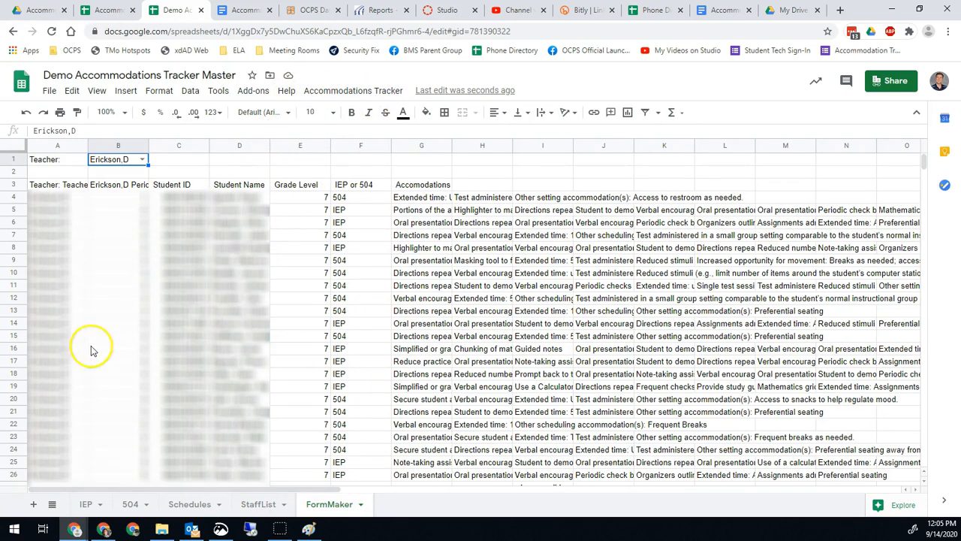
Run Accommodations Tracker > Create Forms, answer No to the confirmation, then view StaffList.
left_click(347, 90)
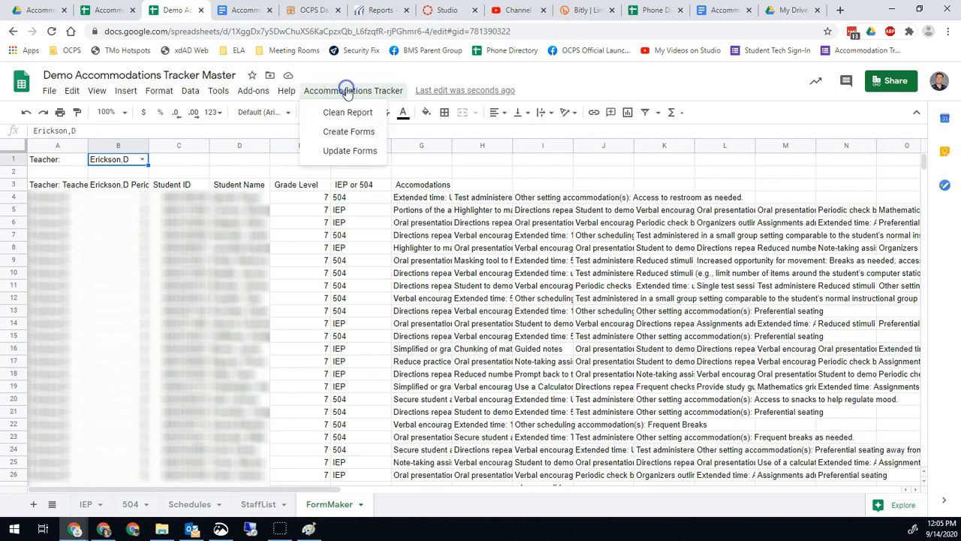
left_click(349, 132)
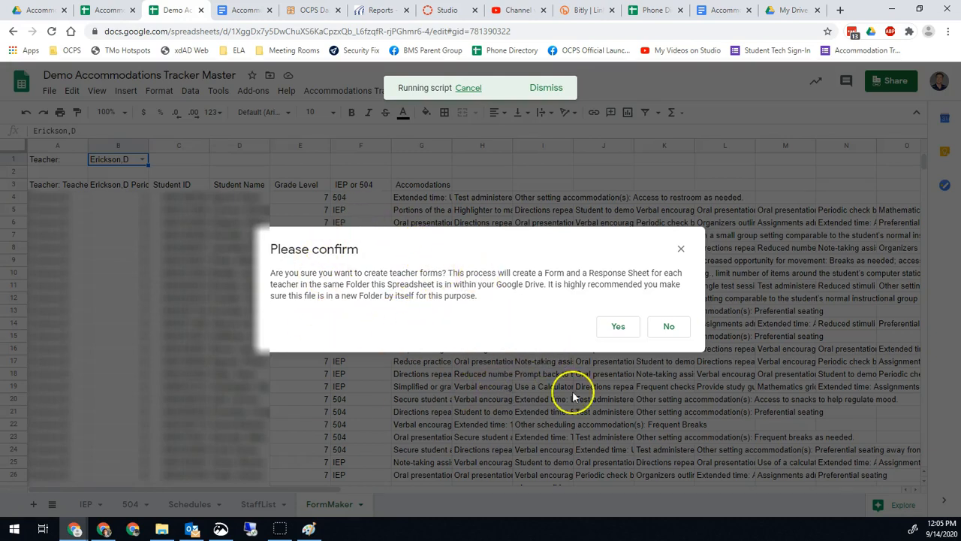
left_click(669, 323)
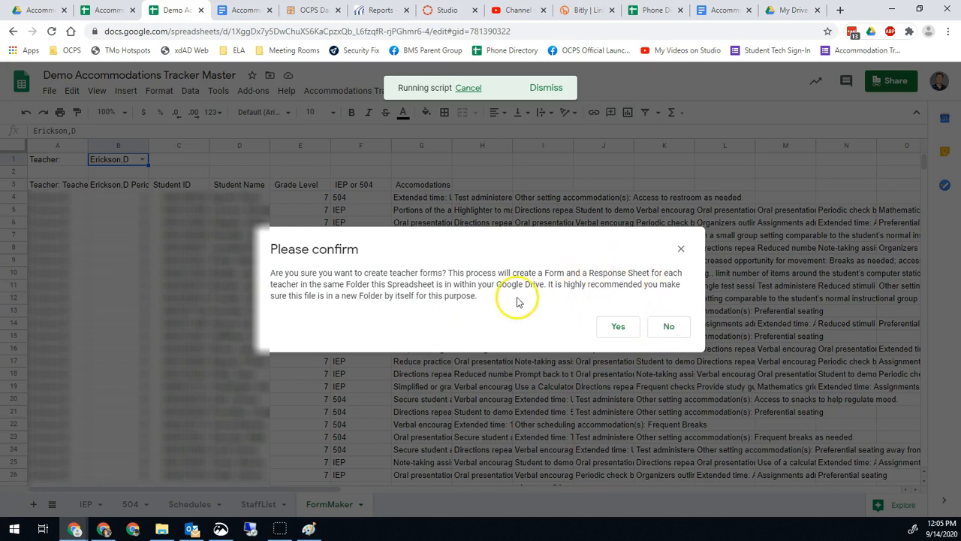
left_click(675, 325)
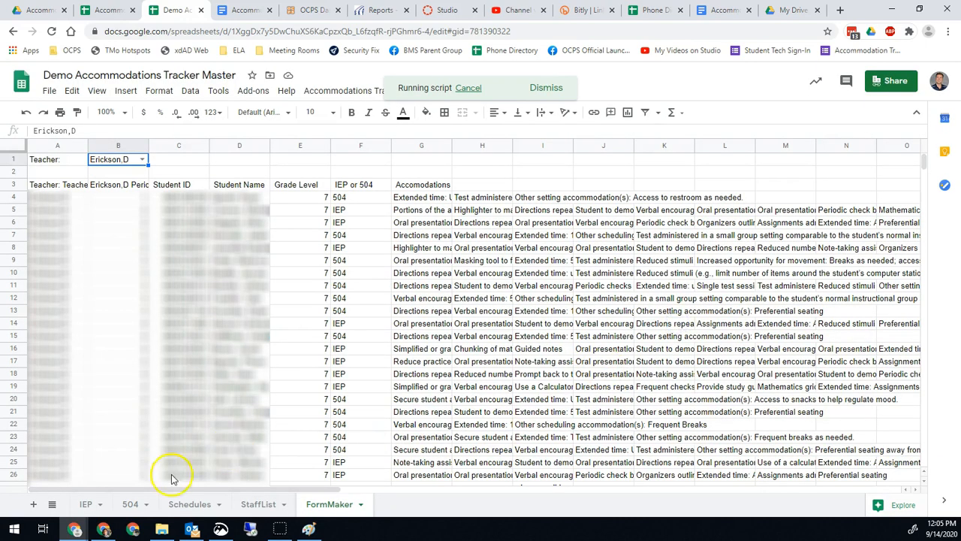
left_click(253, 504)
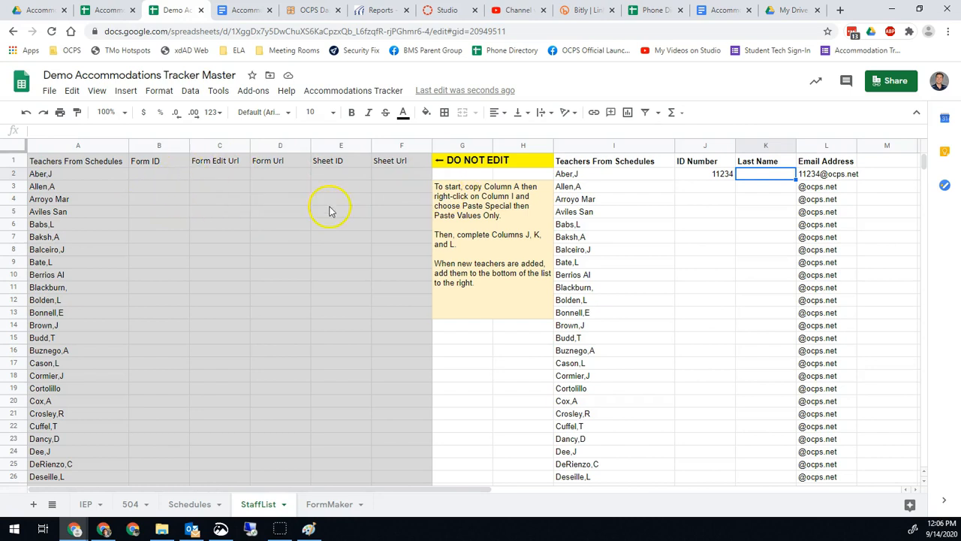
scroll(382, 423, "down", 5)
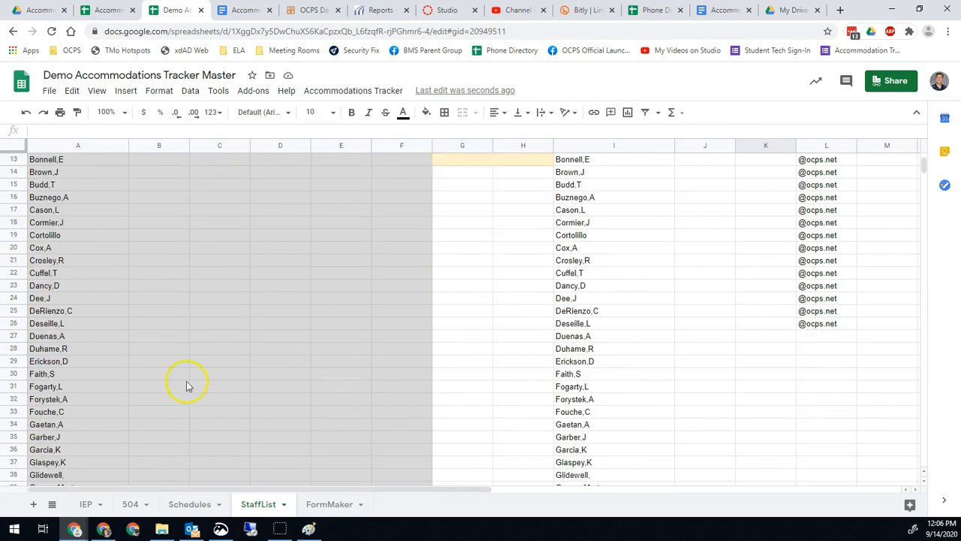
scroll(296, 418, "down", 4)
scroll(257, 423, "up", 9)
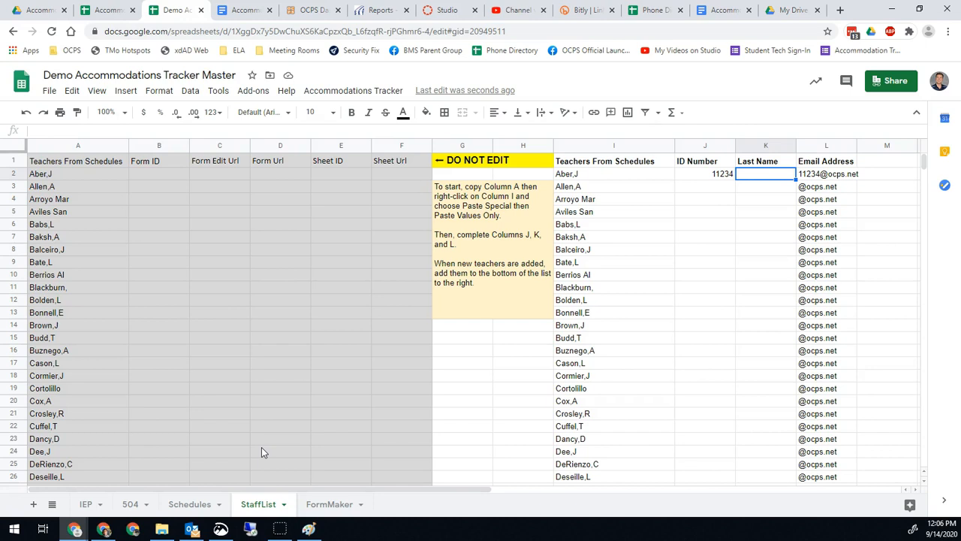
left_click(317, 179)
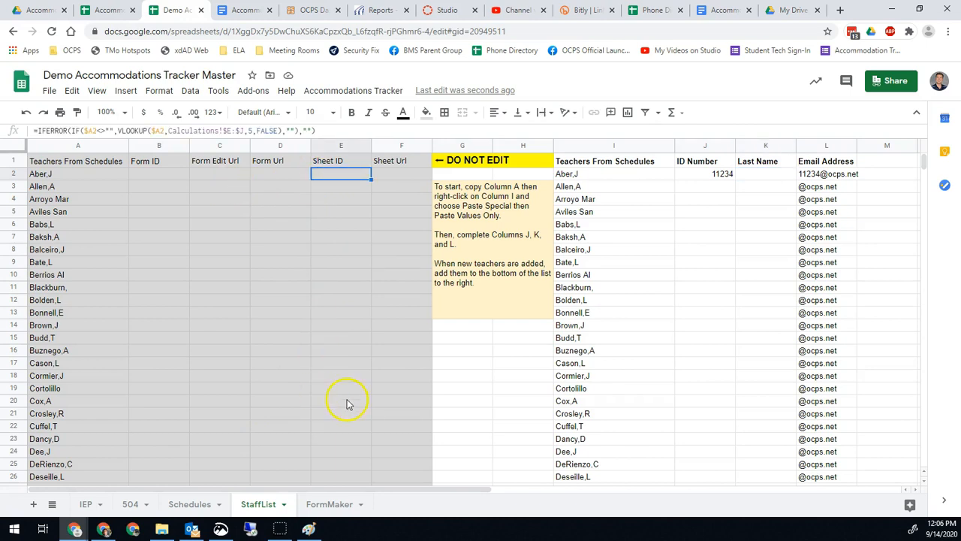
left_click(350, 91)
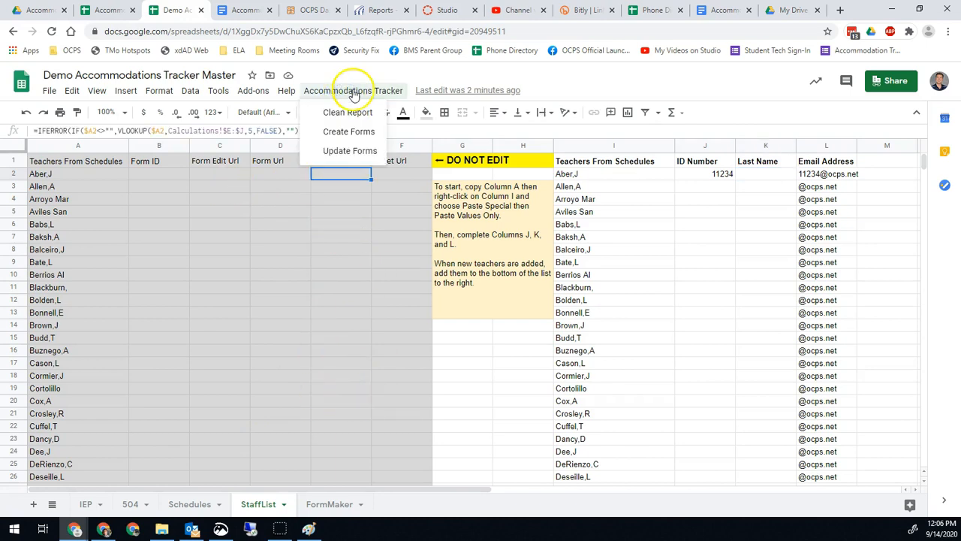
left_click(353, 92)
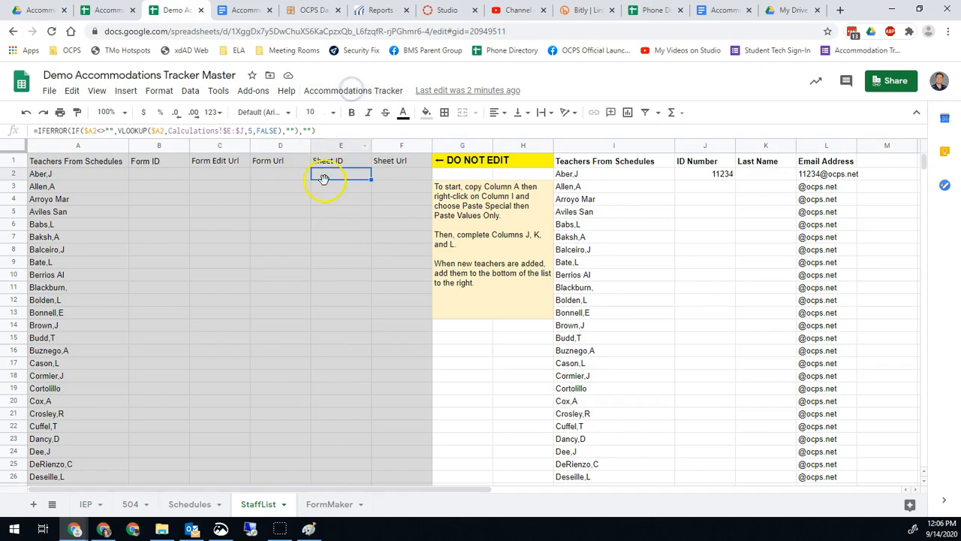